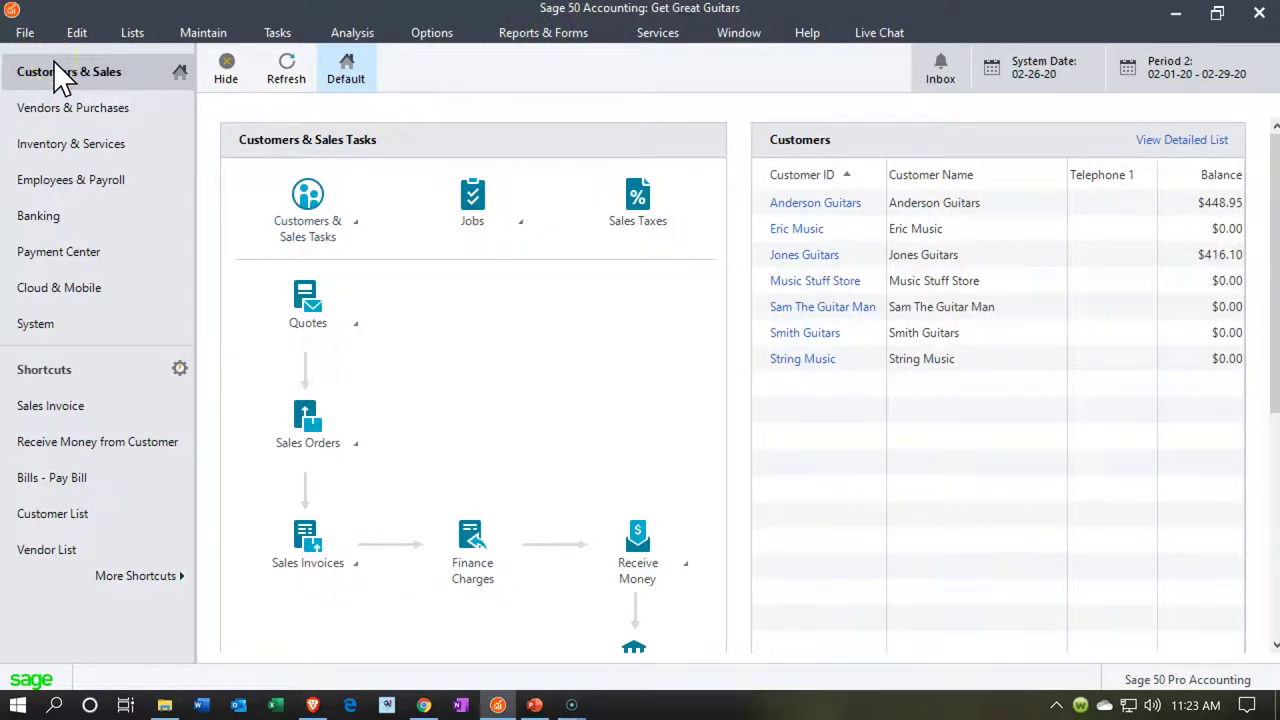
Step: Go to Vendors & Purchases to see vendor balances, including Epiphone's $15,000.00
{"action": "left_click", "coordinate": [68, 112]}
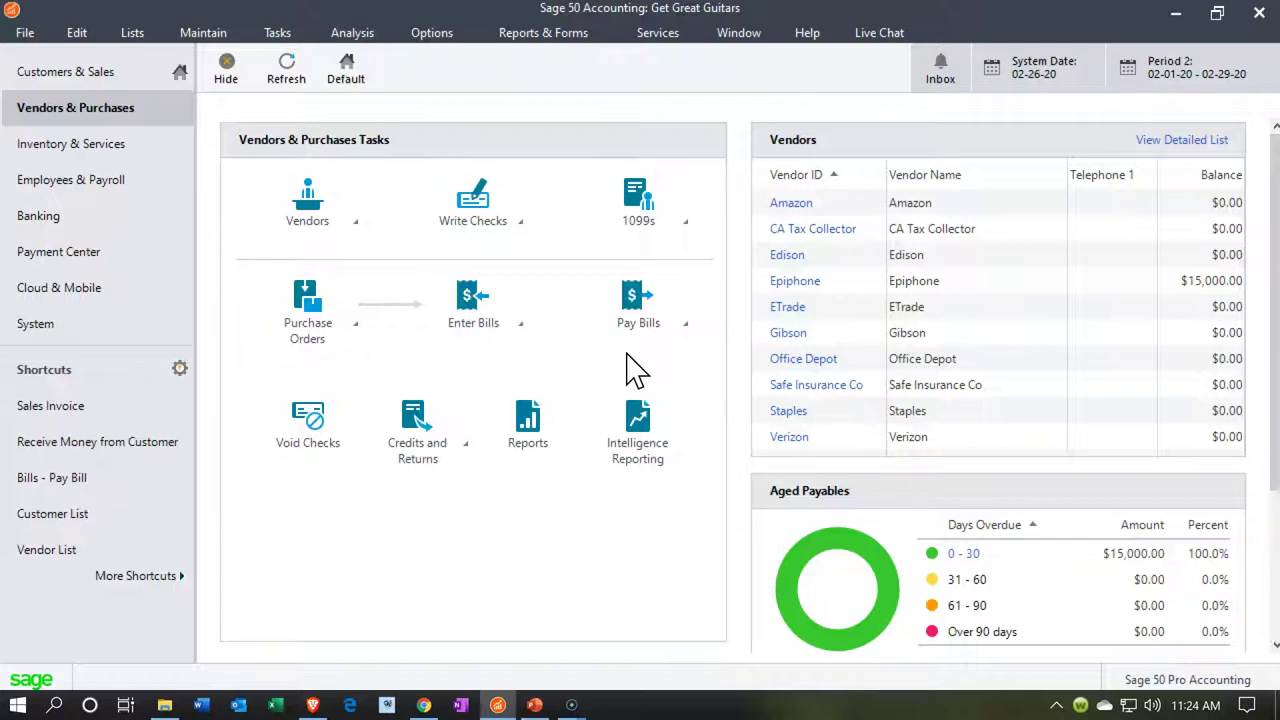
Step: Bring up the Accounts Payable report list from Reports & Forms
{"action": "left_click", "coordinate": [860, 304]}
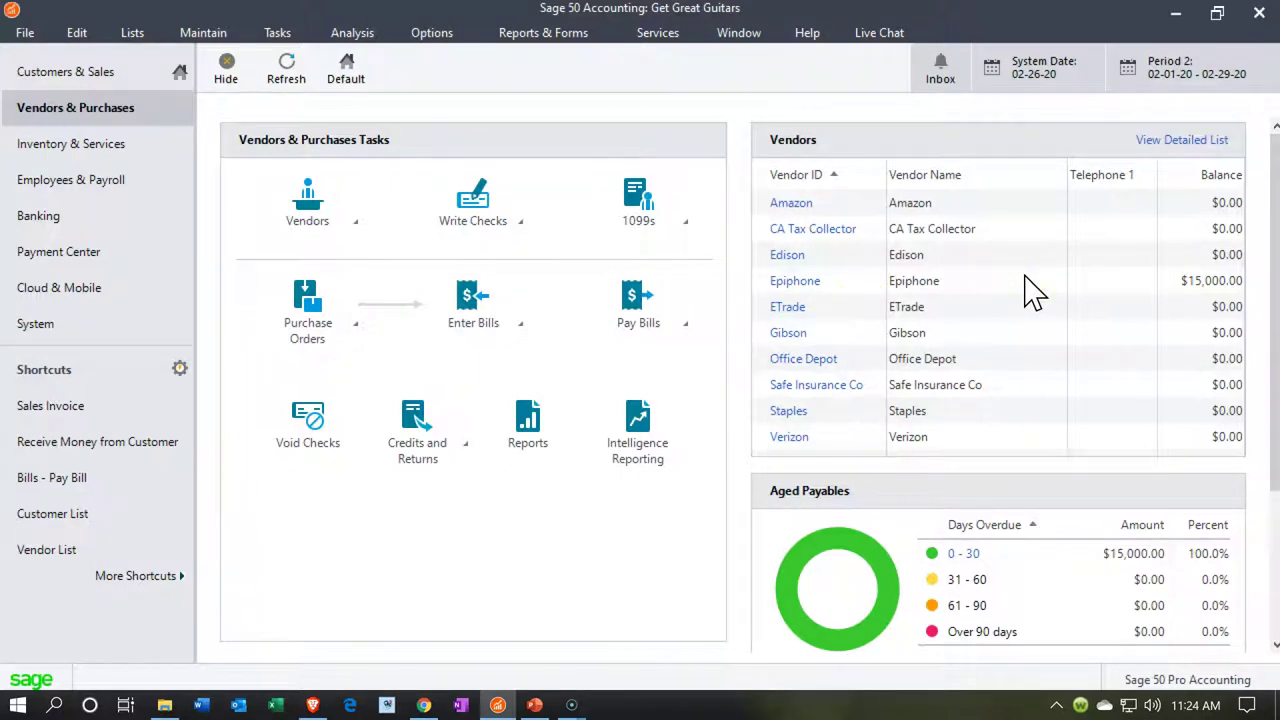
{"action": "left_click", "coordinate": [996, 200]}
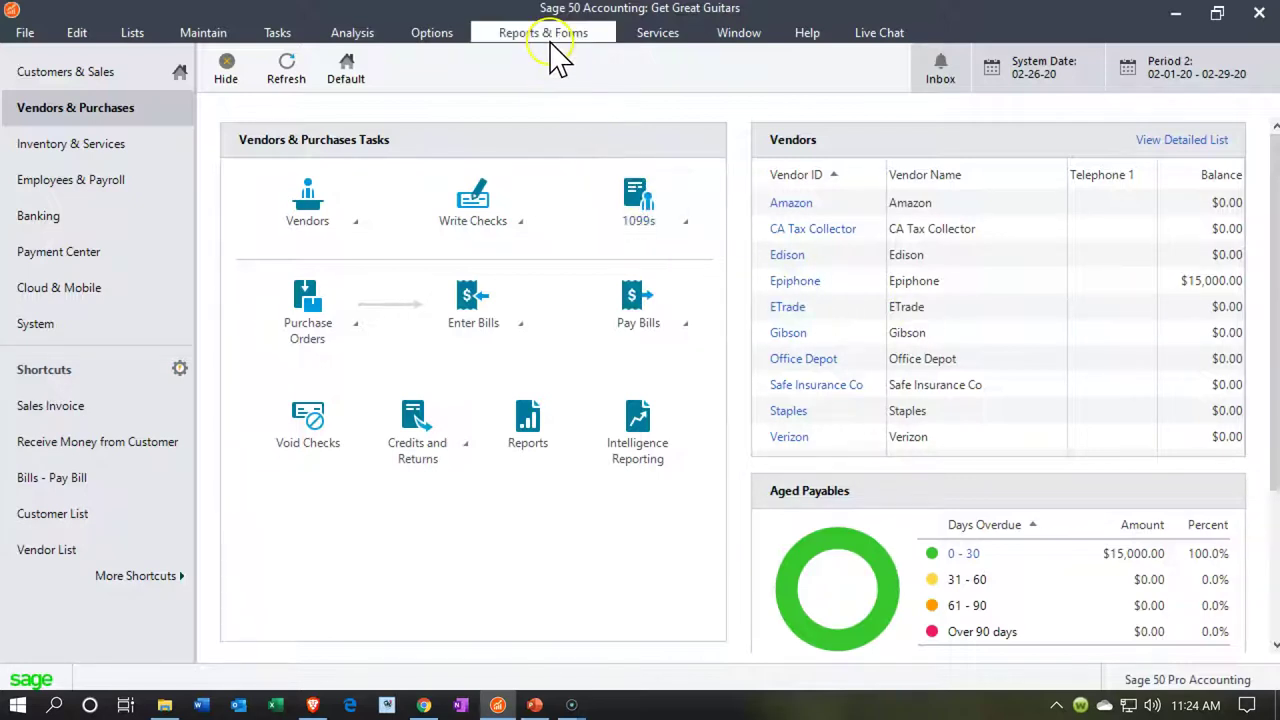
{"action": "left_click", "coordinate": [546, 38]}
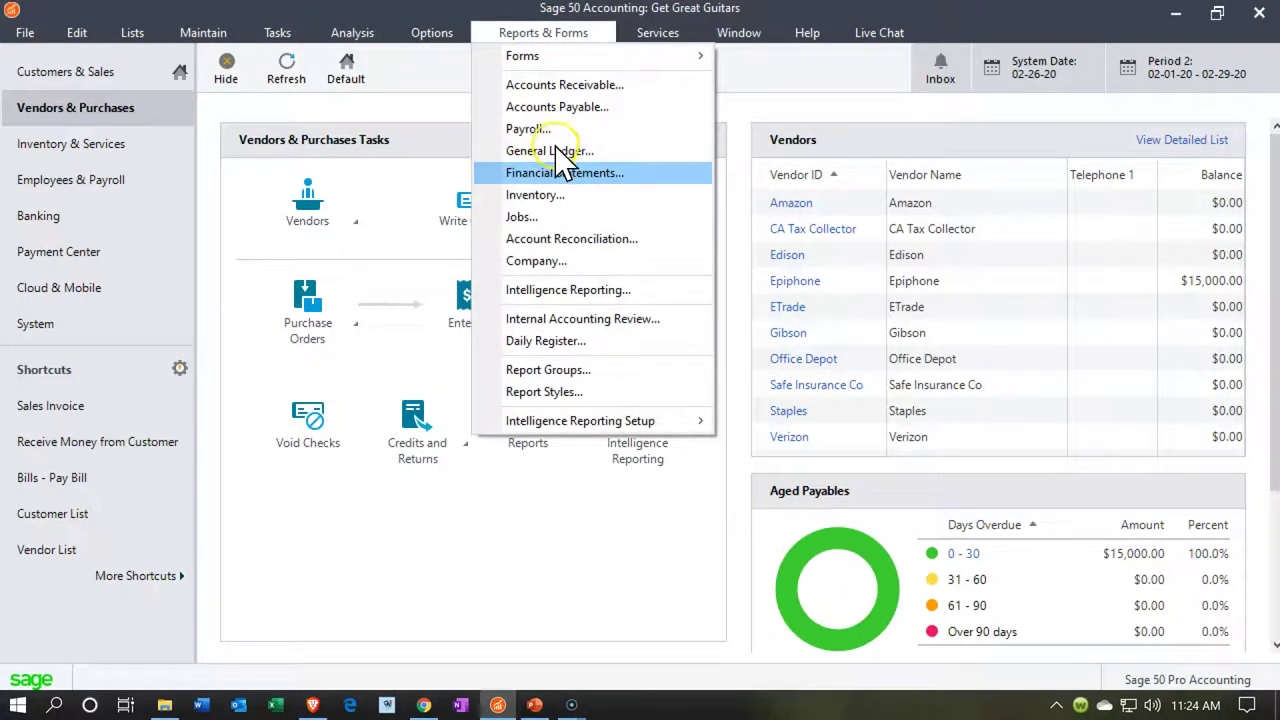
{"action": "left_click", "coordinate": [558, 110]}
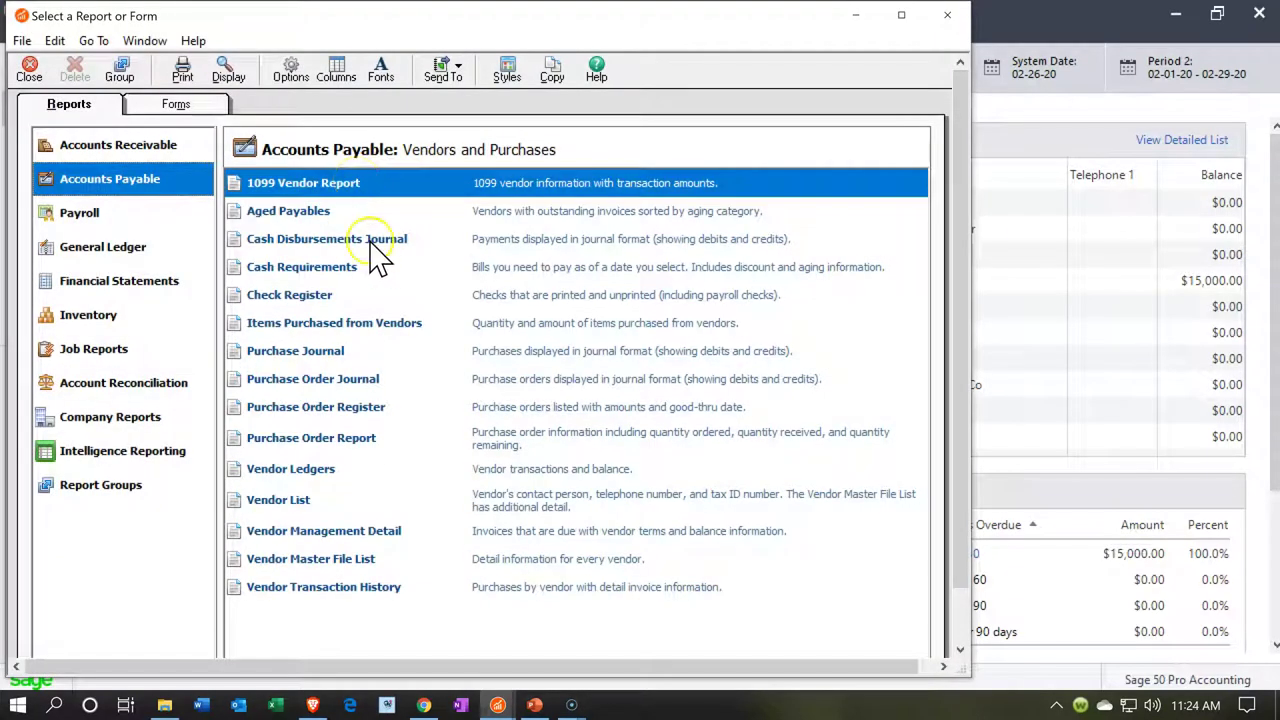
Step: Review the Aged Payables report showing Epiphone invoice 1010 for 15,000.00, then close both report windows
{"action": "left_click", "coordinate": [324, 212]}
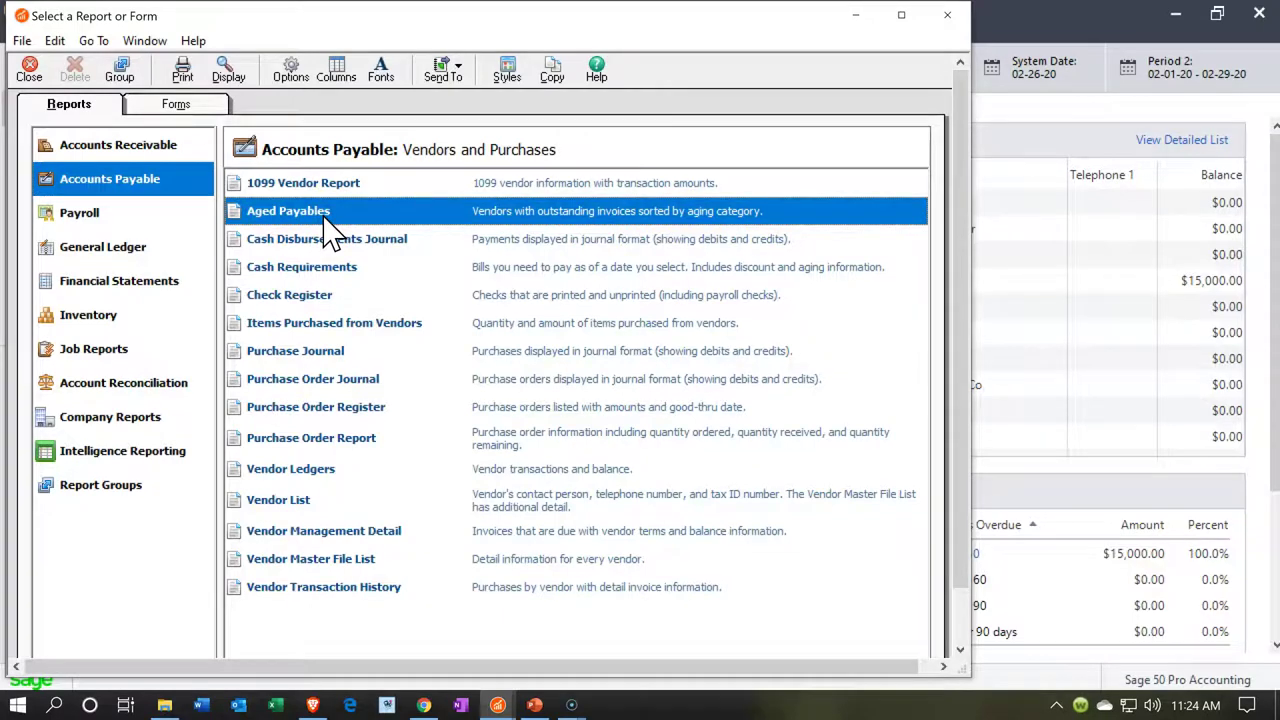
{"action": "double_click", "coordinate": [323, 216]}
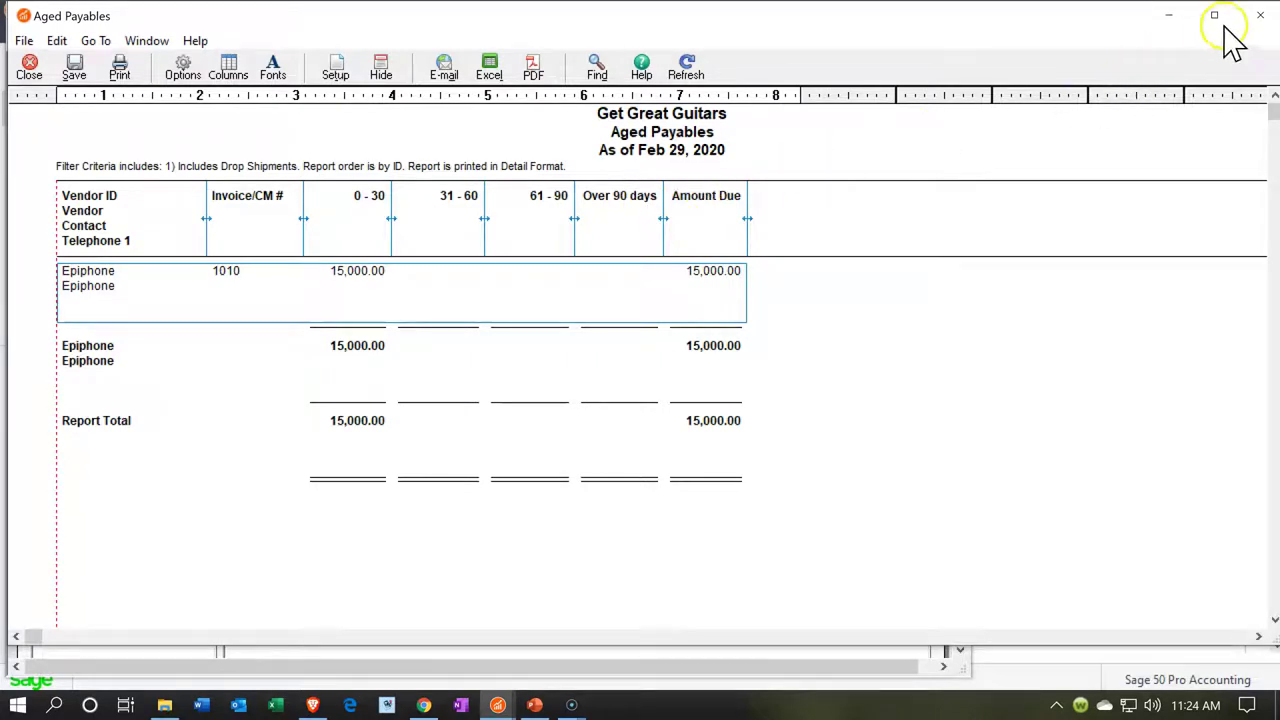
{"action": "left_click", "coordinate": [1260, 15]}
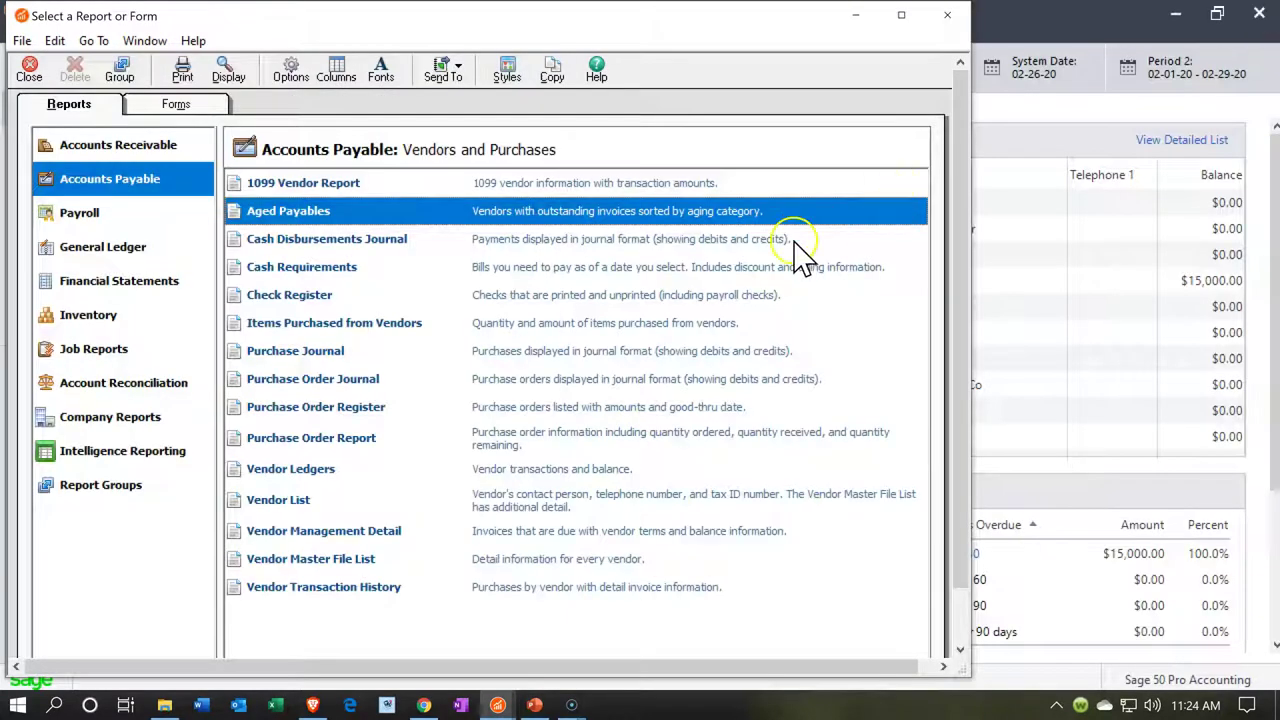
{"action": "left_click", "coordinate": [947, 15]}
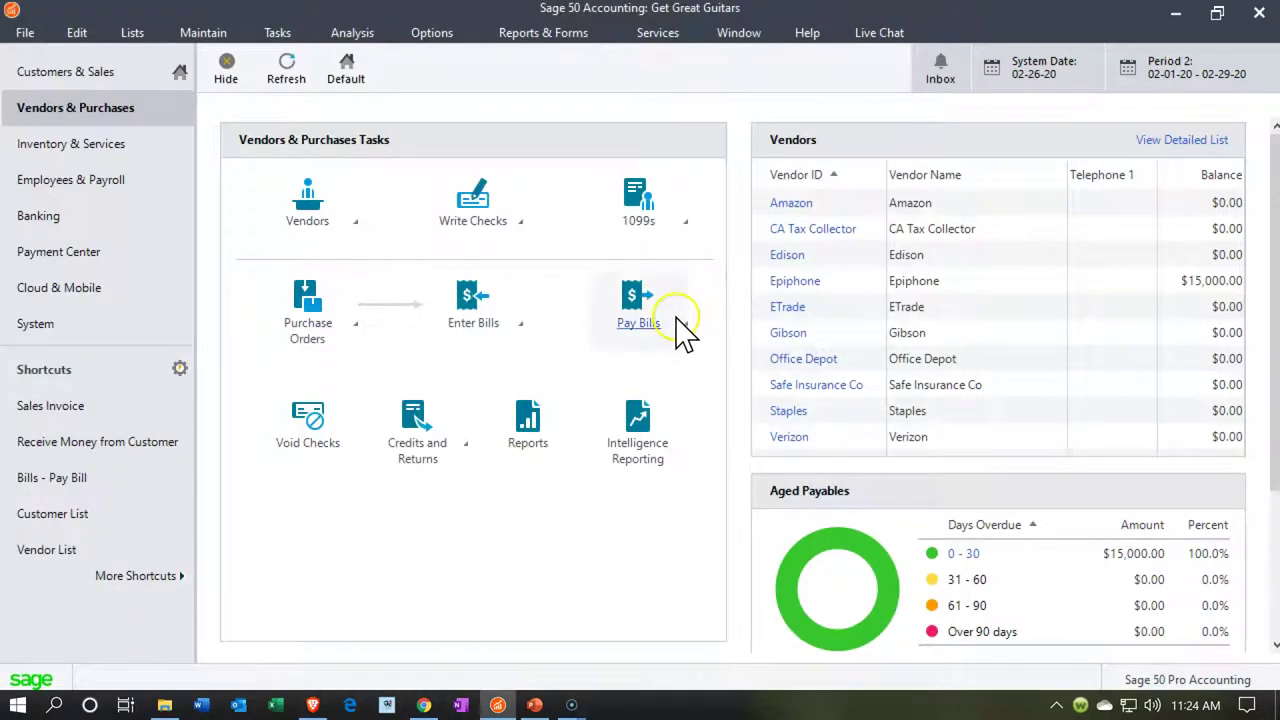
Step: Choose Pay Multiple Bills from the Pay Bills options to reach Filter Selection
{"action": "left_click", "coordinate": [682, 321]}
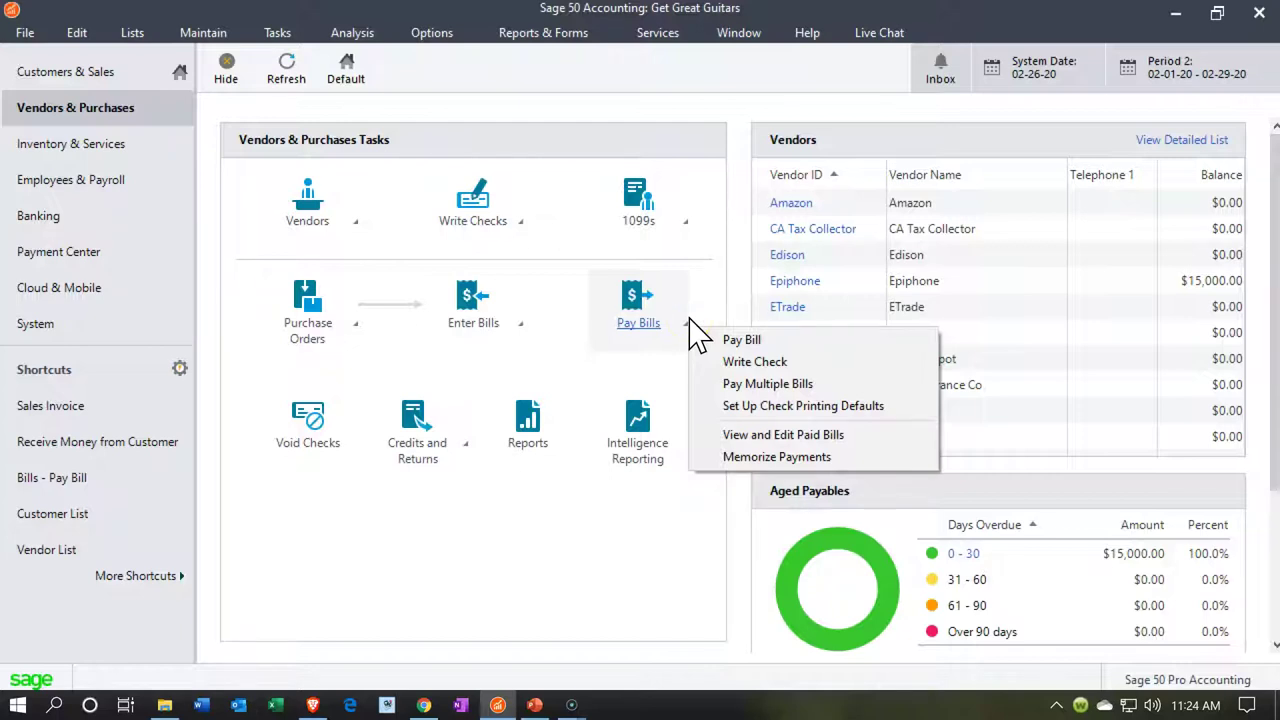
{"action": "left_click", "coordinate": [704, 343]}
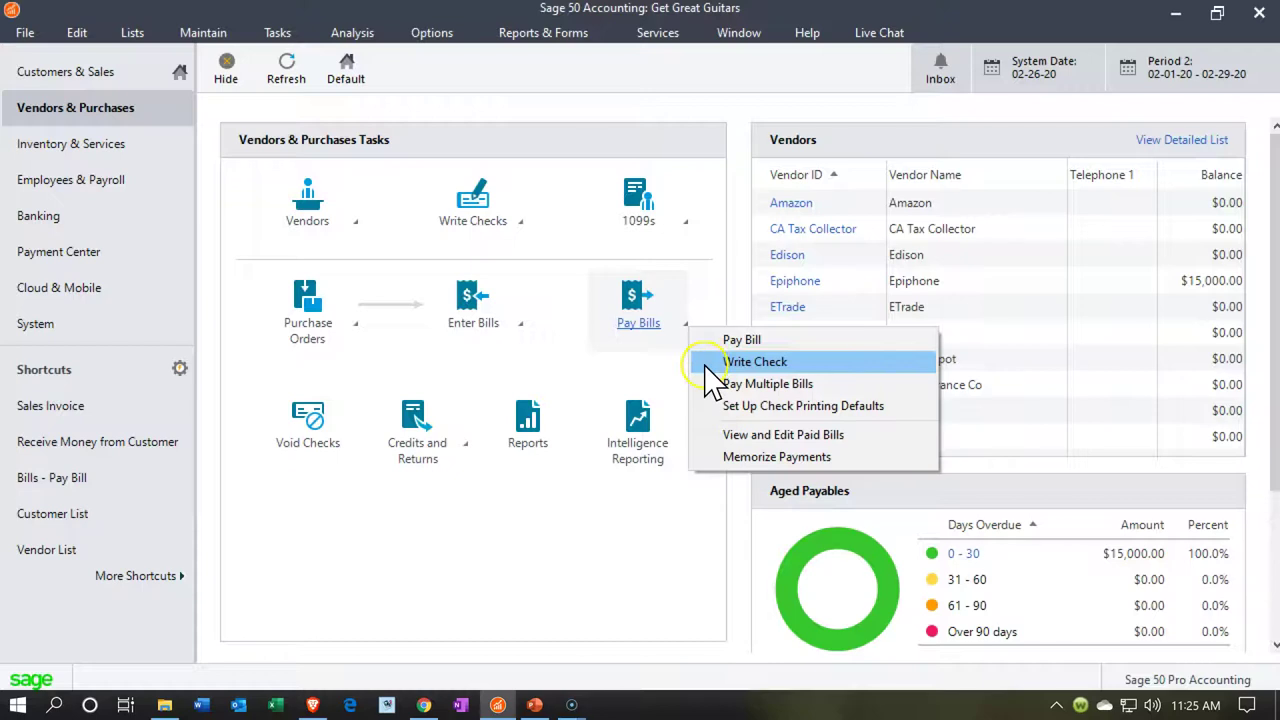
{"action": "left_click", "coordinate": [712, 388]}
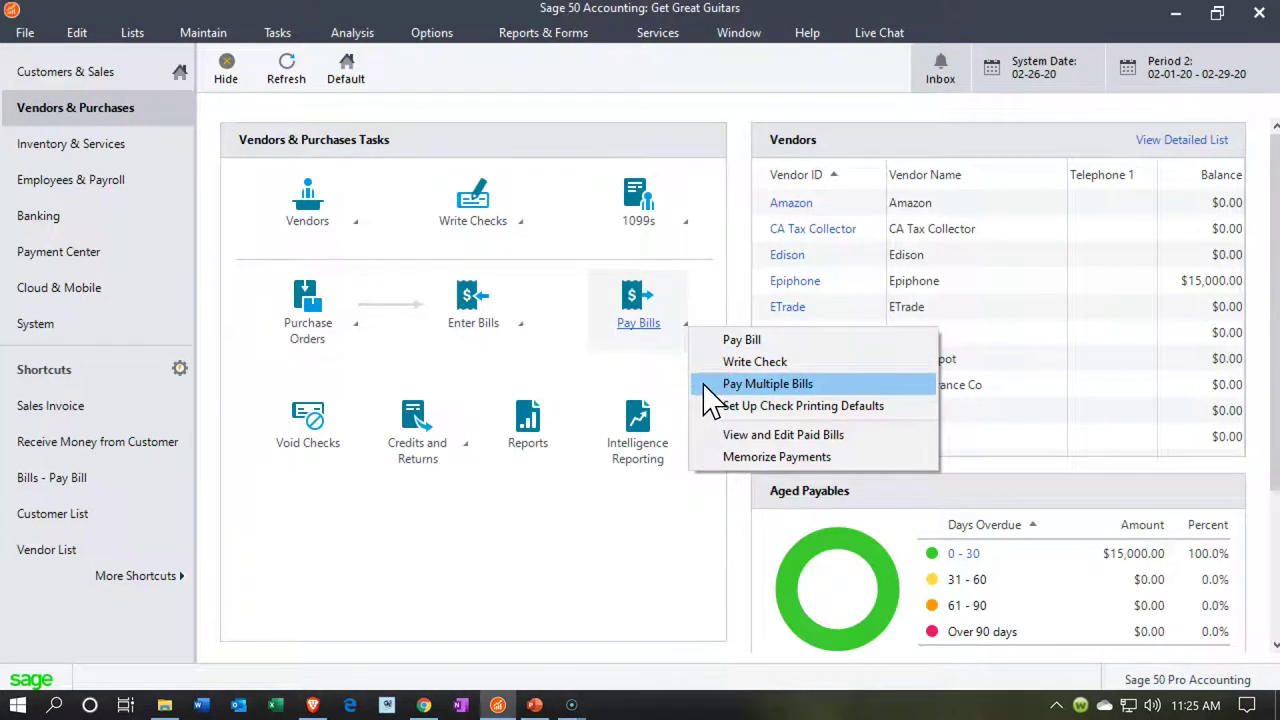
{"action": "left_click", "coordinate": [706, 386]}
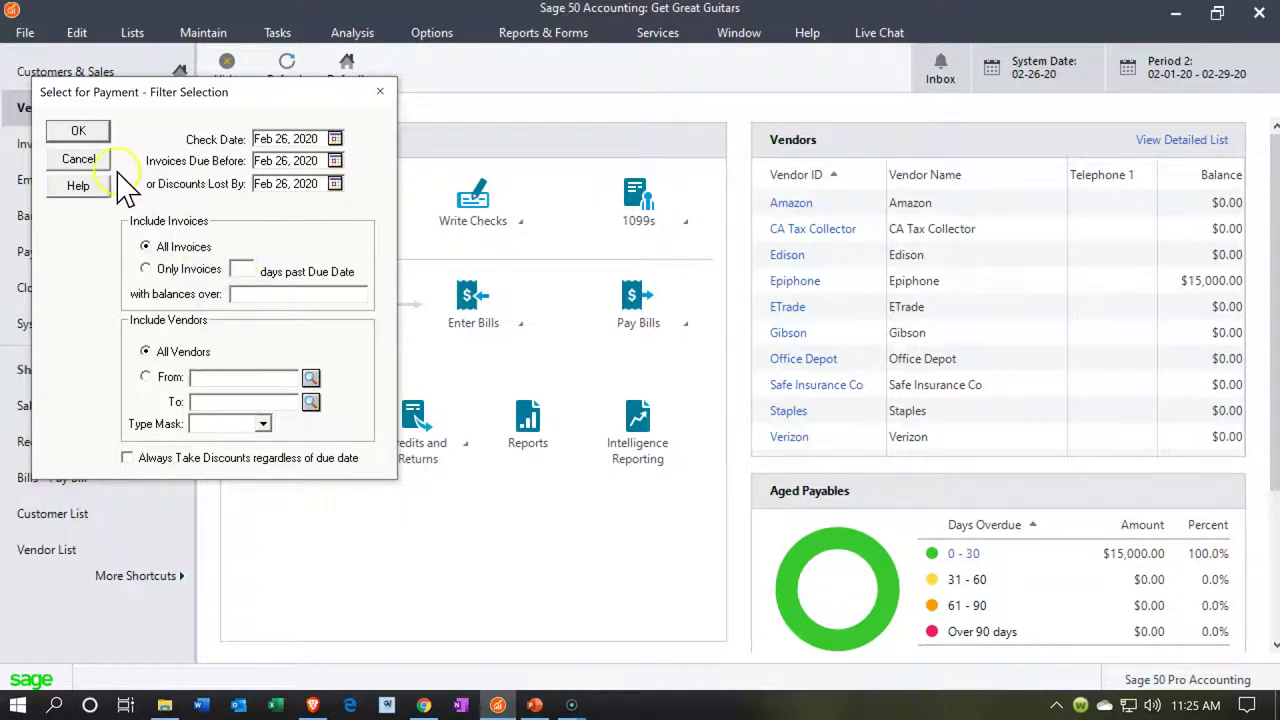
Step: List bills due showing Epiphone invoice 1010 with Check as payment method, then close without printing checks
{"action": "left_click", "coordinate": [80, 132]}
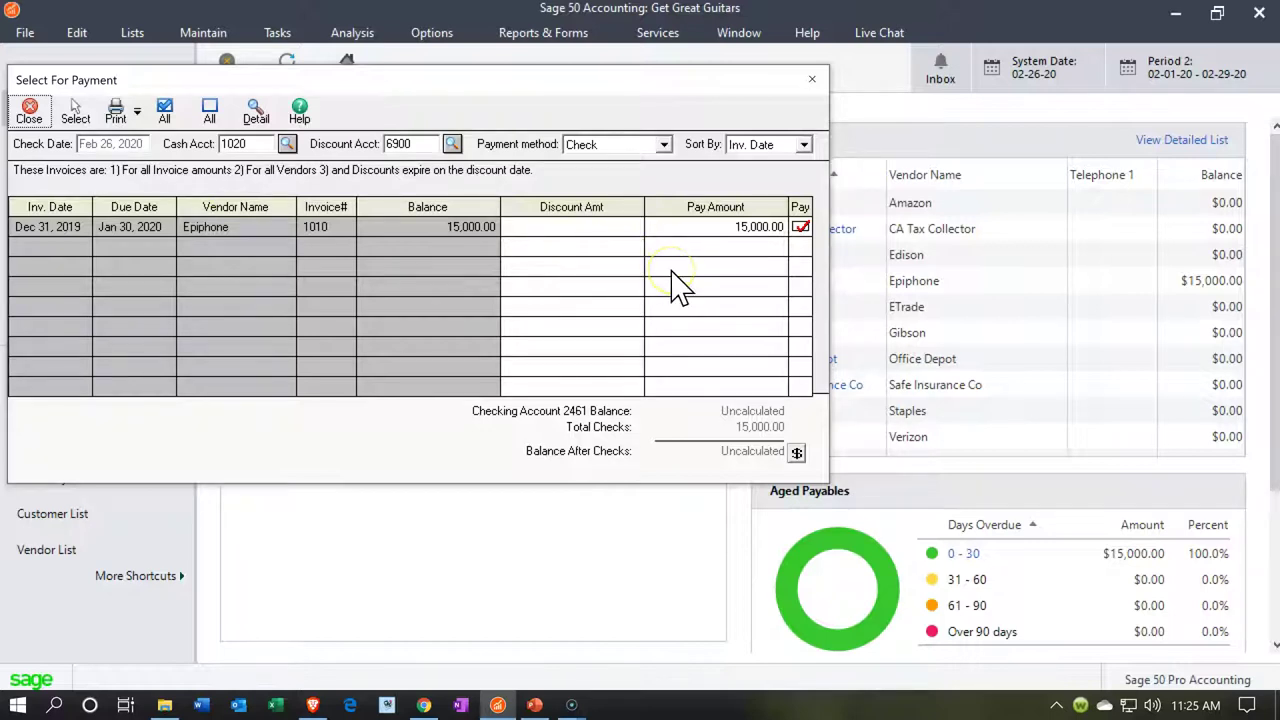
{"action": "left_click", "coordinate": [668, 146]}
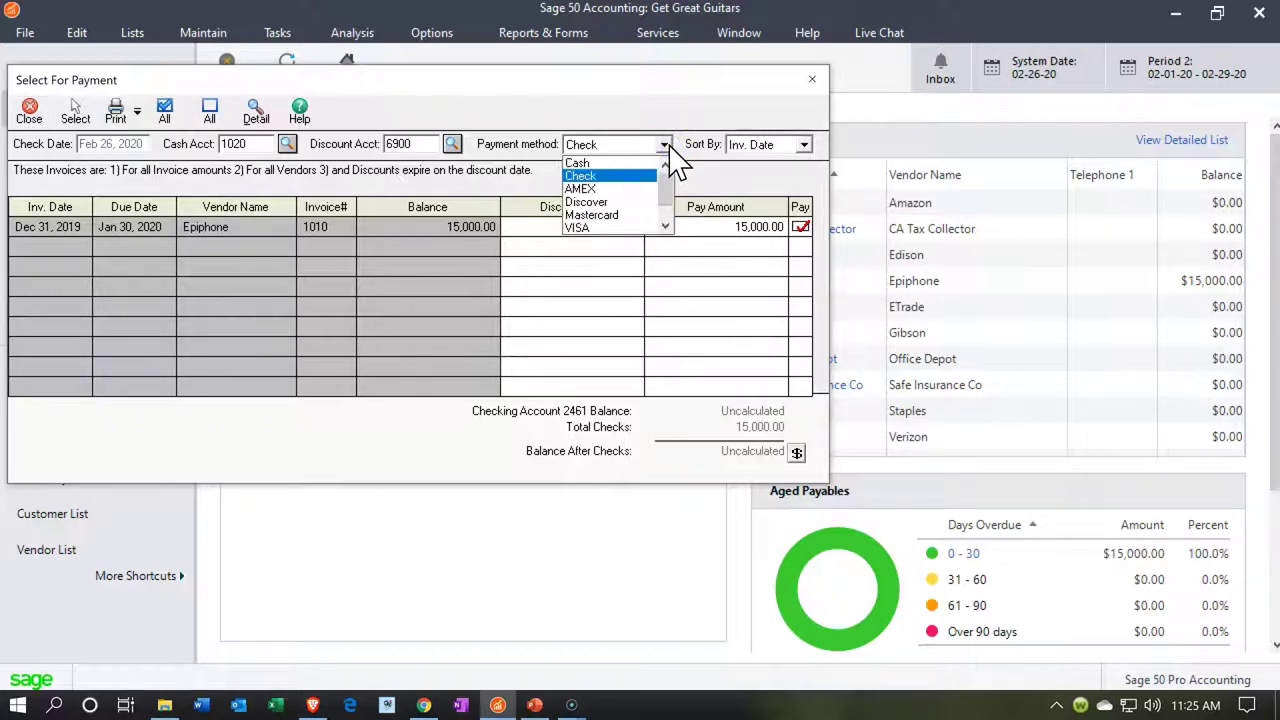
{"action": "left_click", "coordinate": [667, 145]}
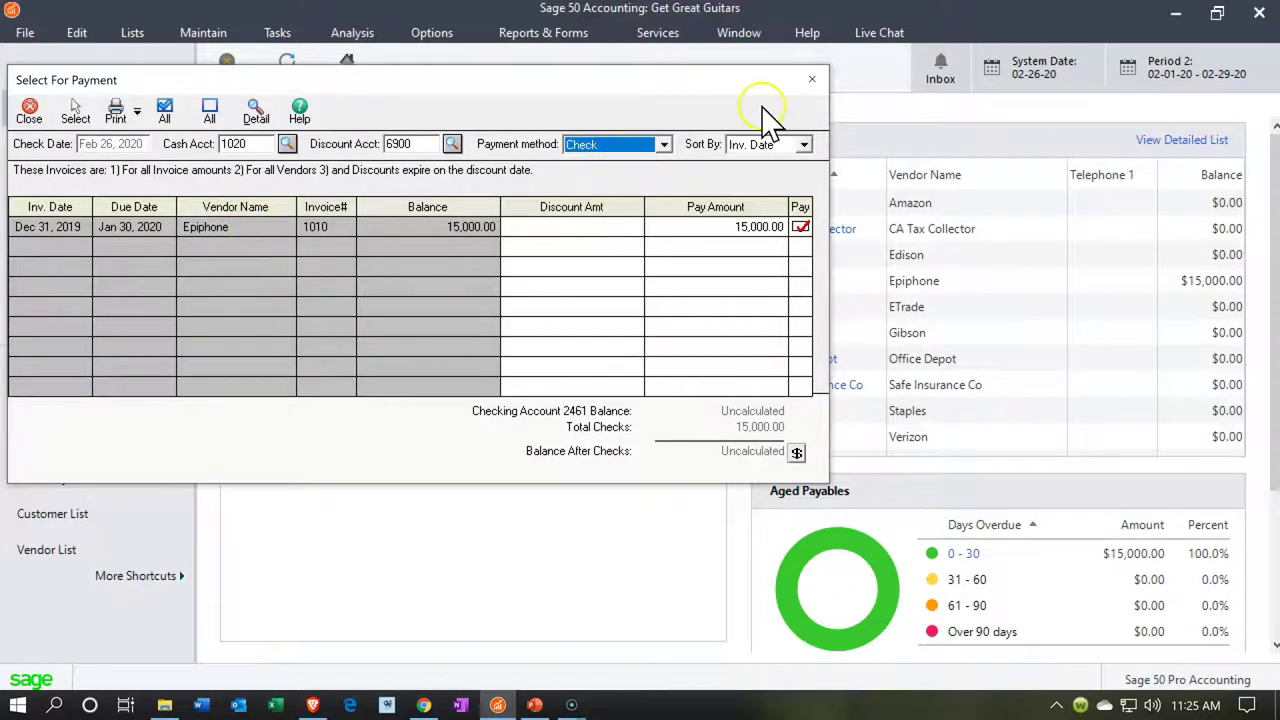
{"action": "left_click", "coordinate": [813, 80]}
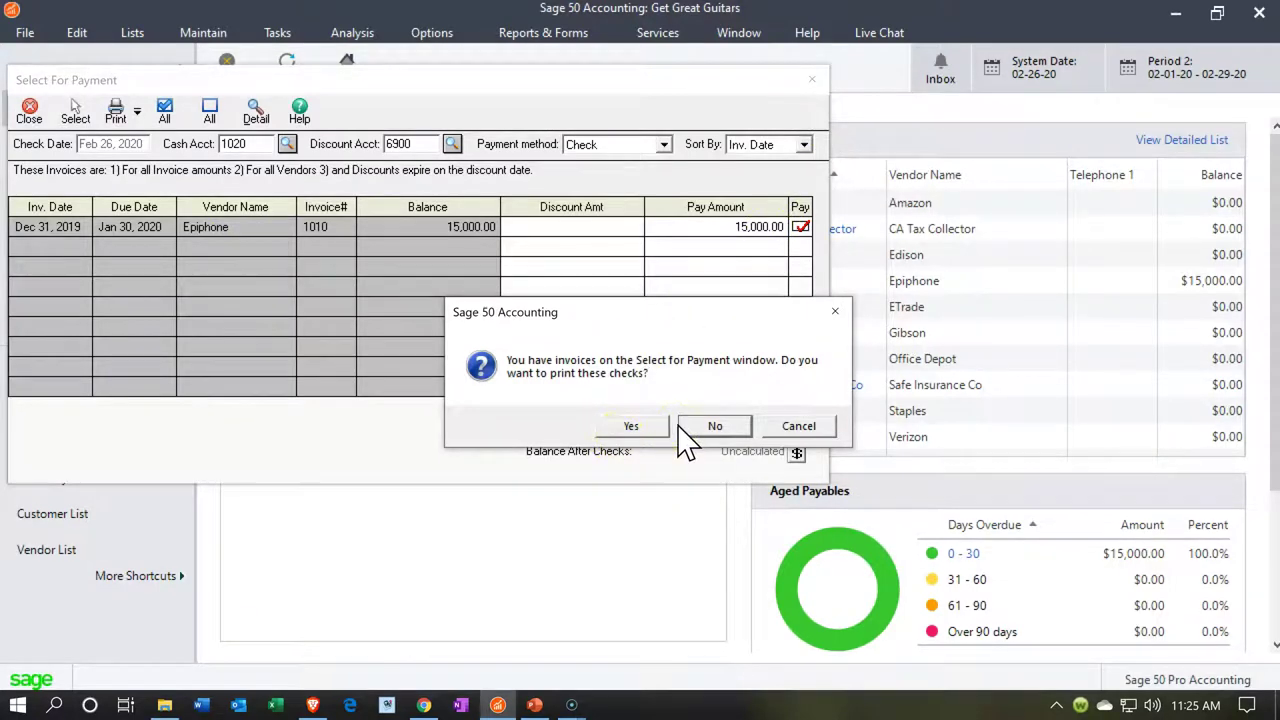
{"action": "left_click", "coordinate": [705, 430]}
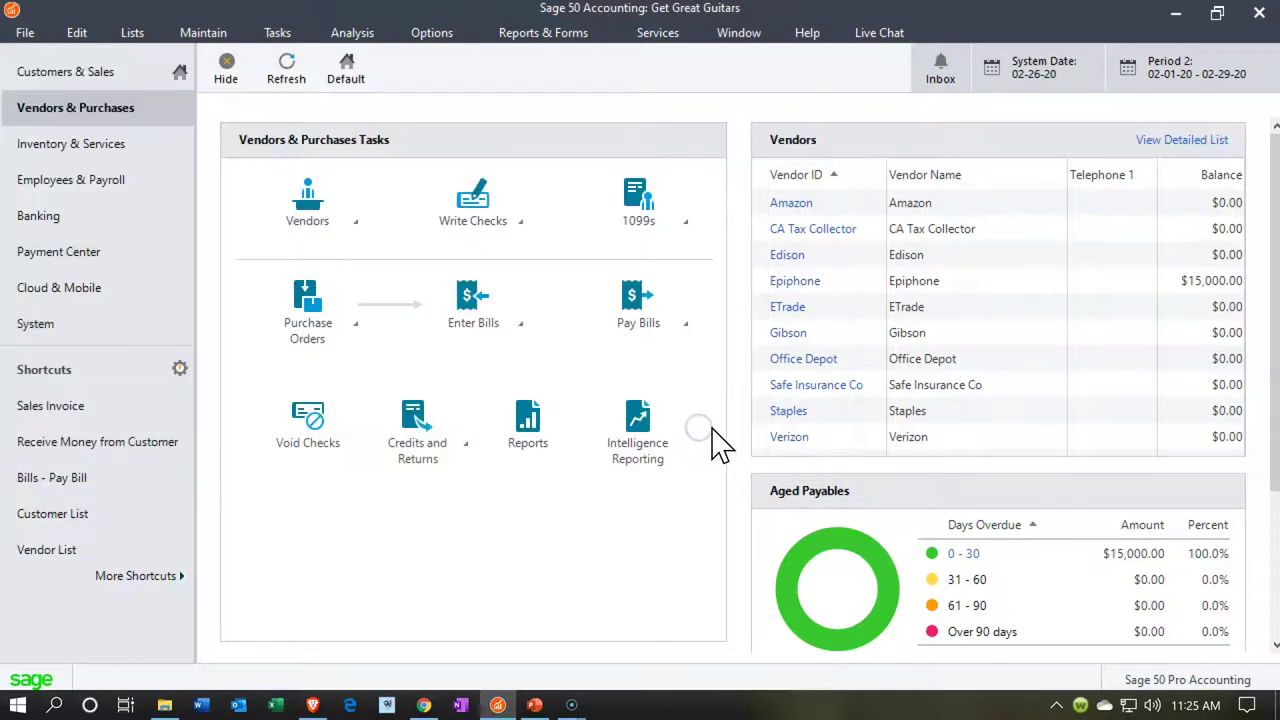
Step: Start a single bill payment for vendor Epiphone and maximize the Payments window
{"action": "left_click", "coordinate": [676, 342]}
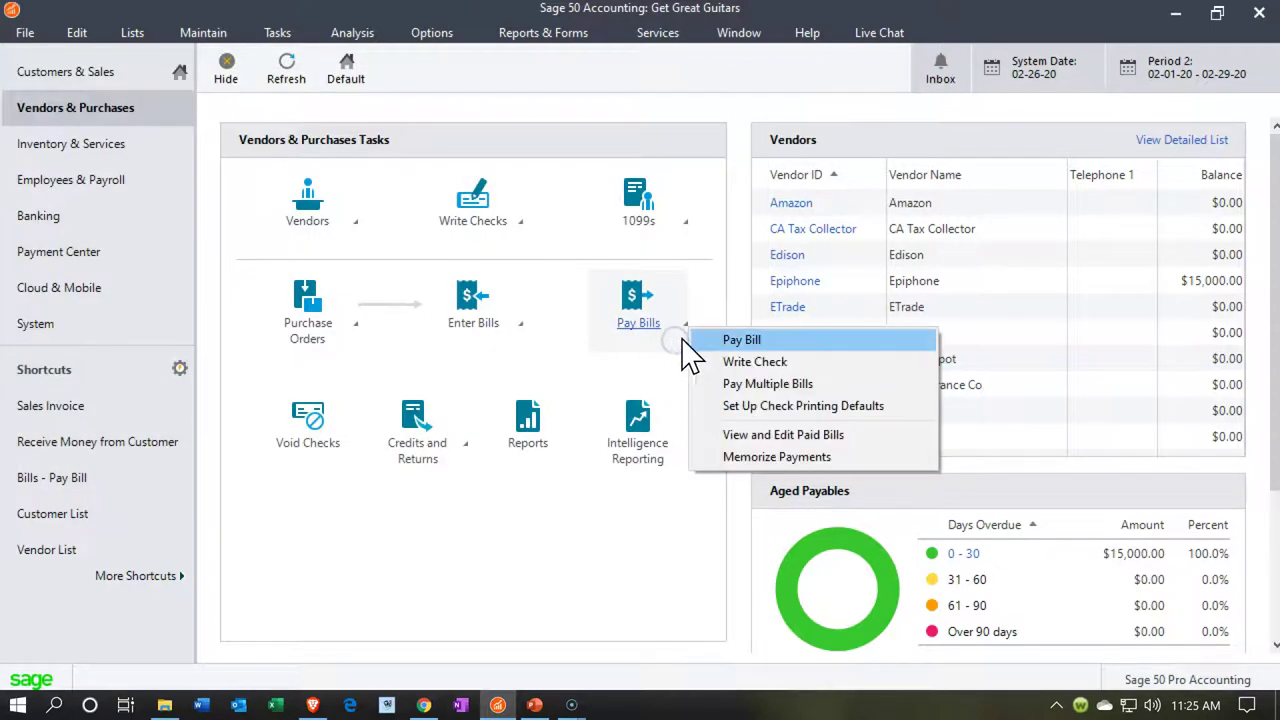
{"action": "left_click", "coordinate": [706, 338]}
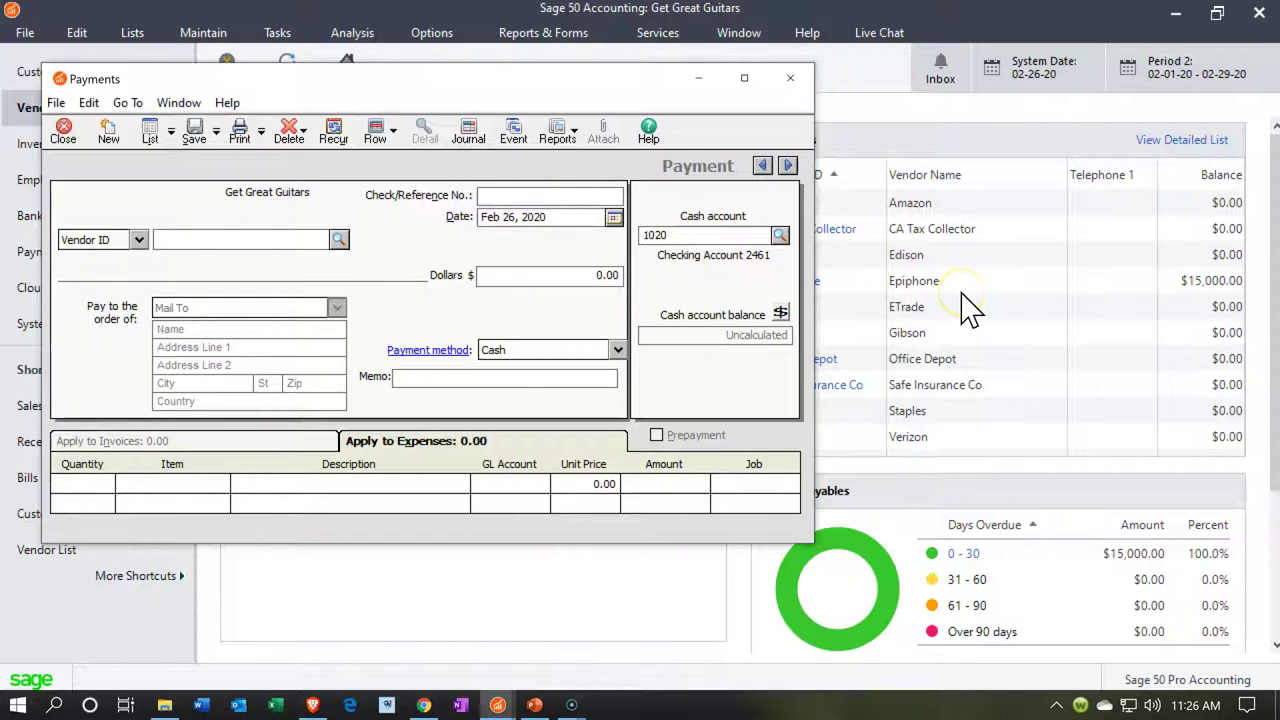
{"action": "type", "text": "ep"}
{"action": "key", "text": "Tab"}
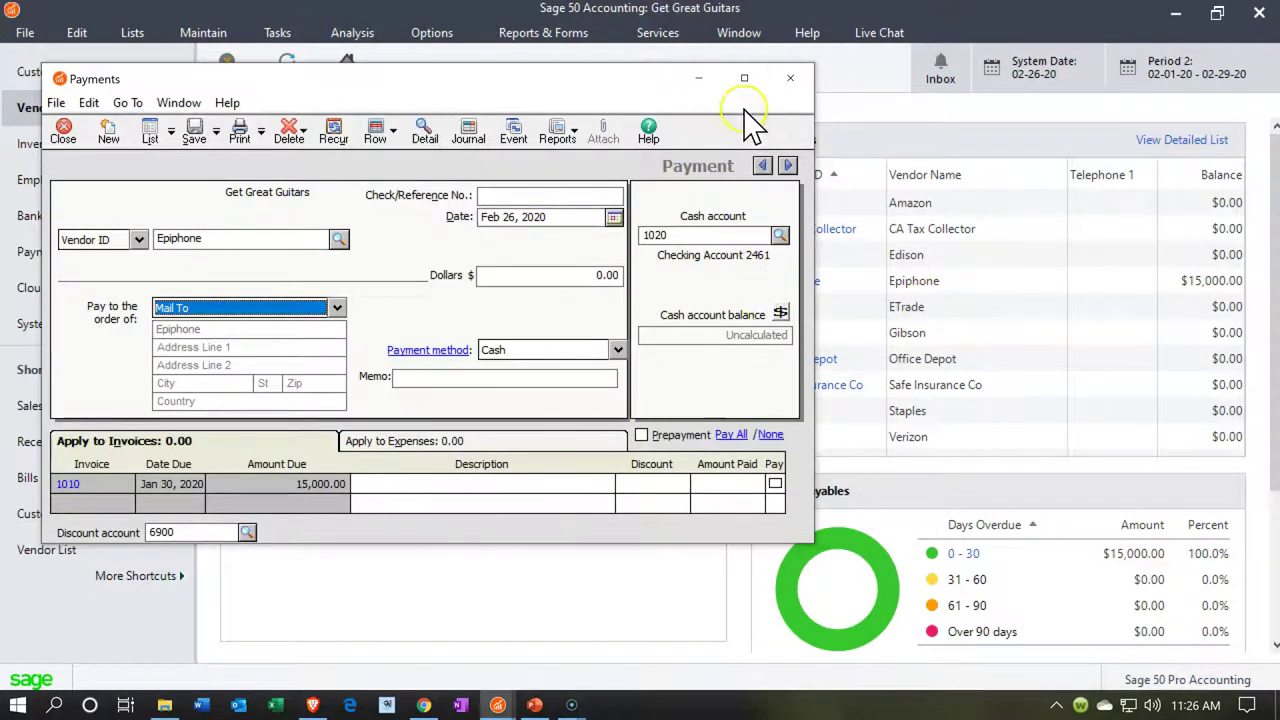
{"action": "left_click", "coordinate": [744, 77]}
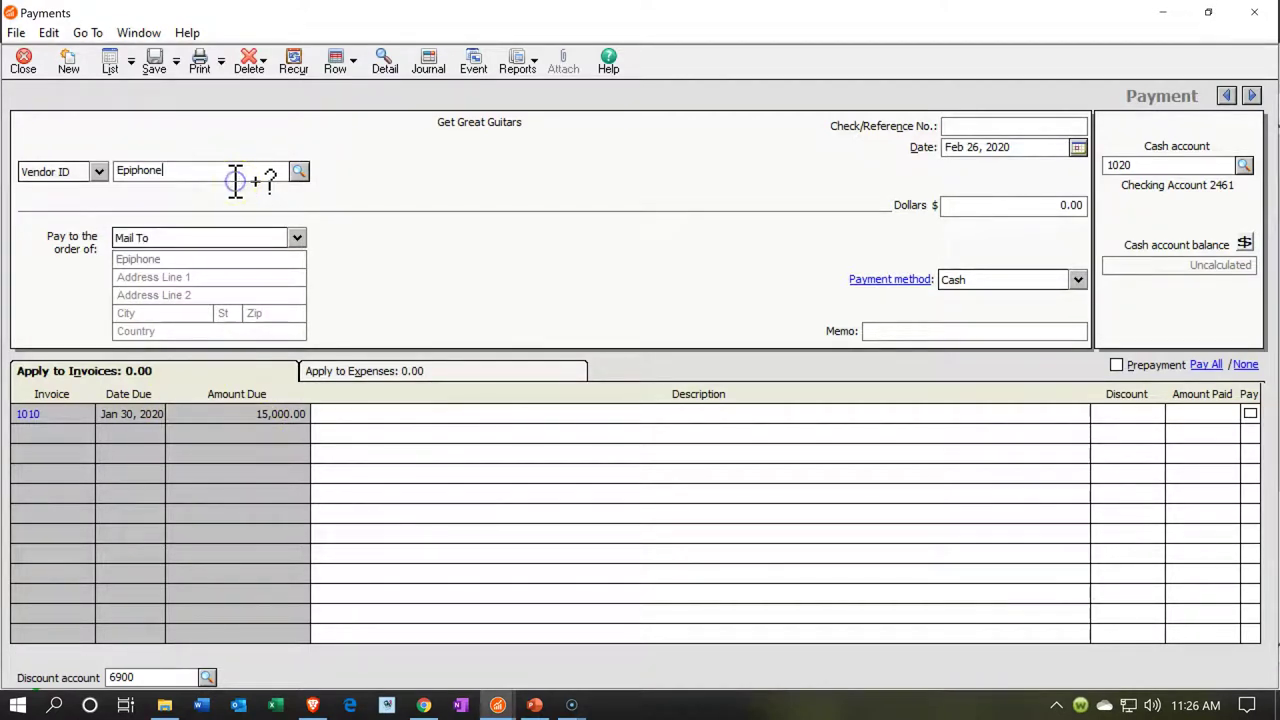
Step: Enter reference 5742, date 01/30/20, Cash method, and mark invoice 1010 paid in full
{"action": "key", "text": "Tab"}
{"action": "key", "text": "Tab"}
{"action": "key", "text": "Tab"}
{"action": "key", "text": "Tab"}
{"action": "key", "text": "Tab"}
{"action": "key", "text": "Tab"}
{"action": "key", "text": "Tab"}
{"action": "key", "text": "Tab"}
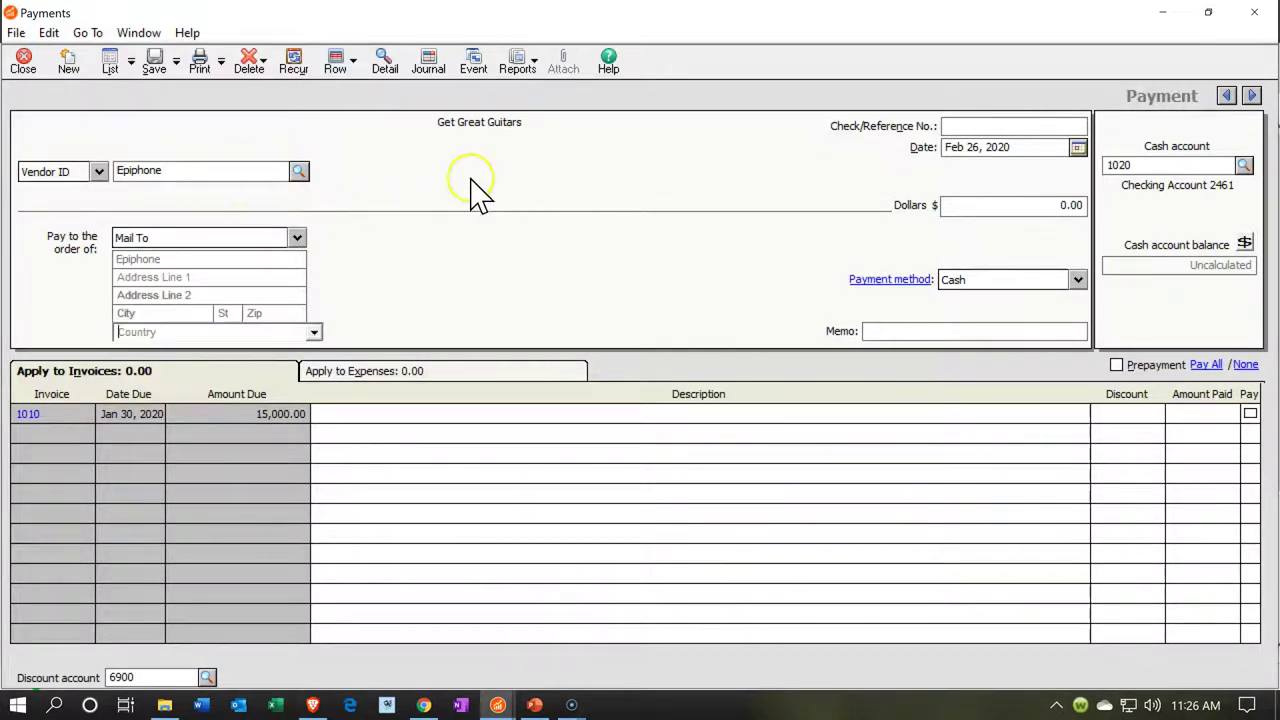
{"action": "type", "text": "5742"}
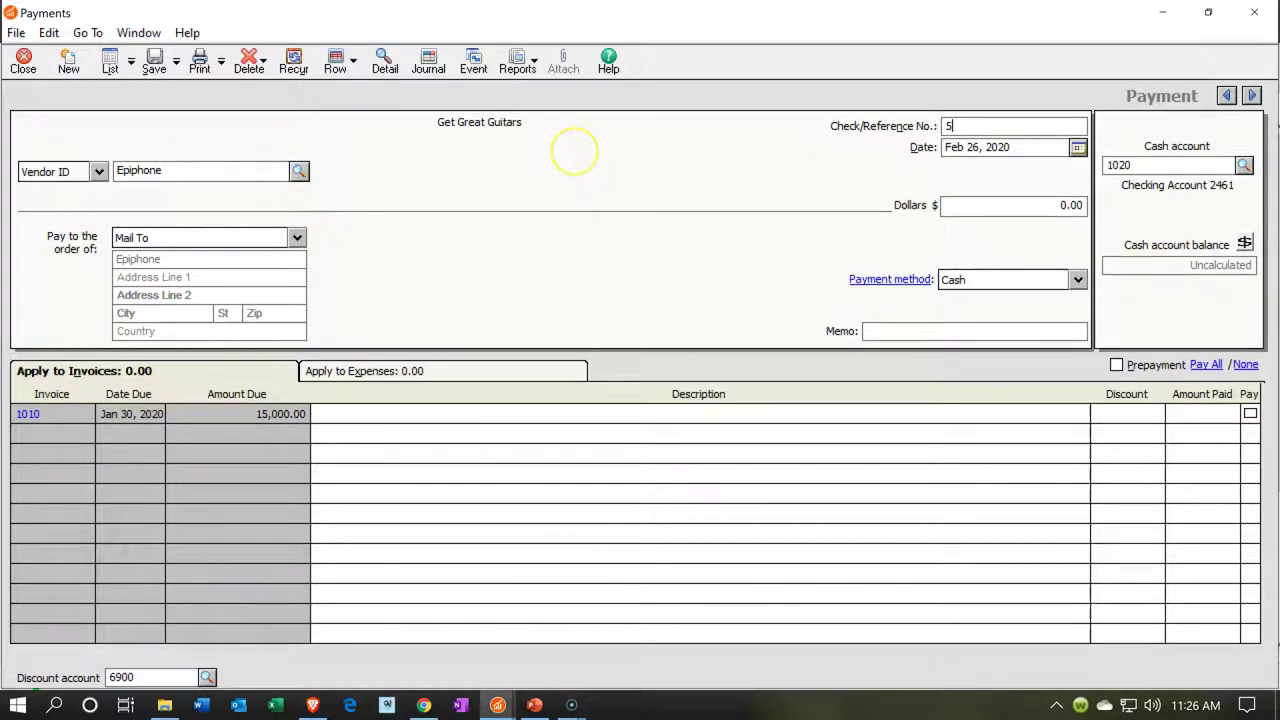
{"action": "key", "text": "Tab"}
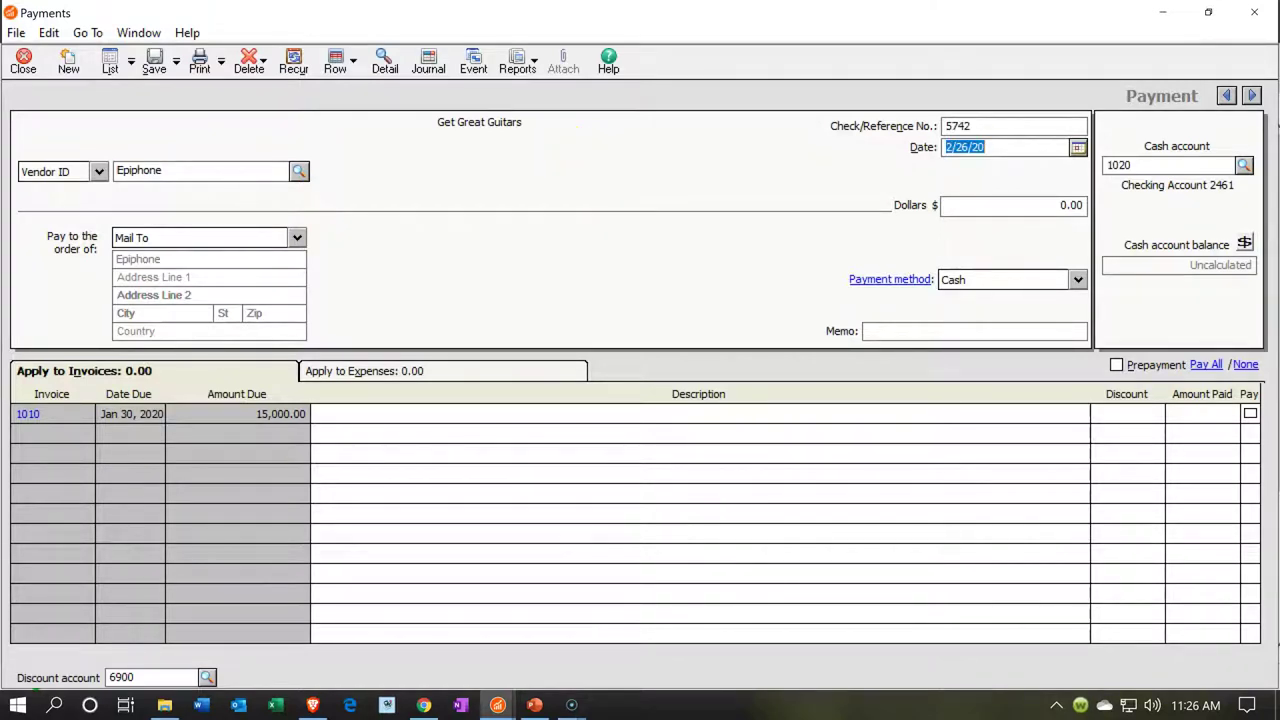
{"action": "type", "text": "013020"}
{"action": "key", "text": "Tab"}
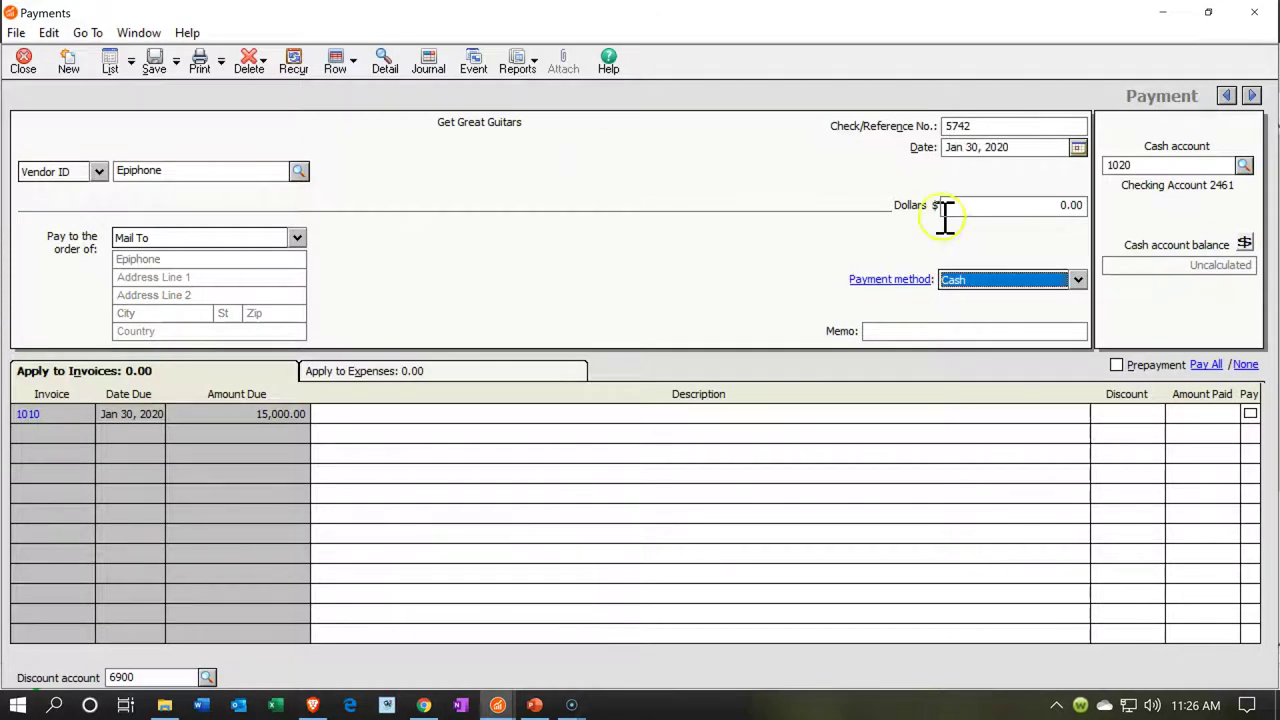
{"action": "left_click", "coordinate": [1079, 280]}
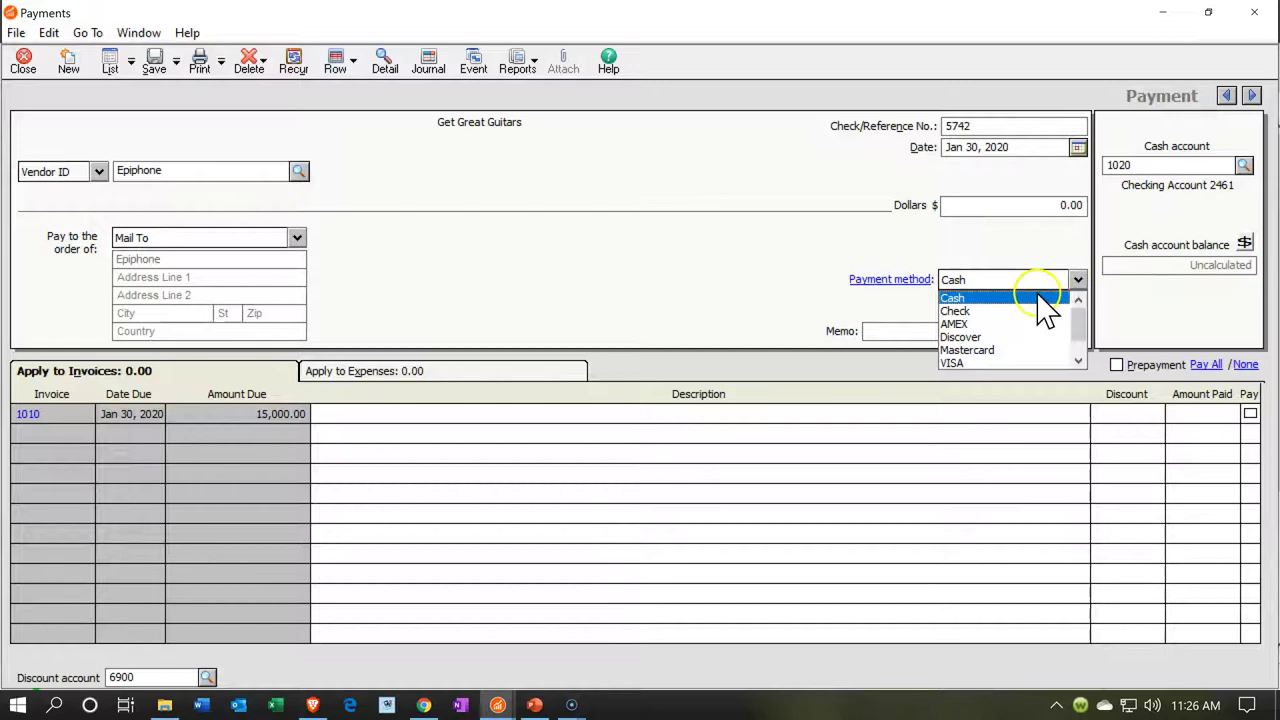
{"action": "left_click", "coordinate": [1031, 296]}
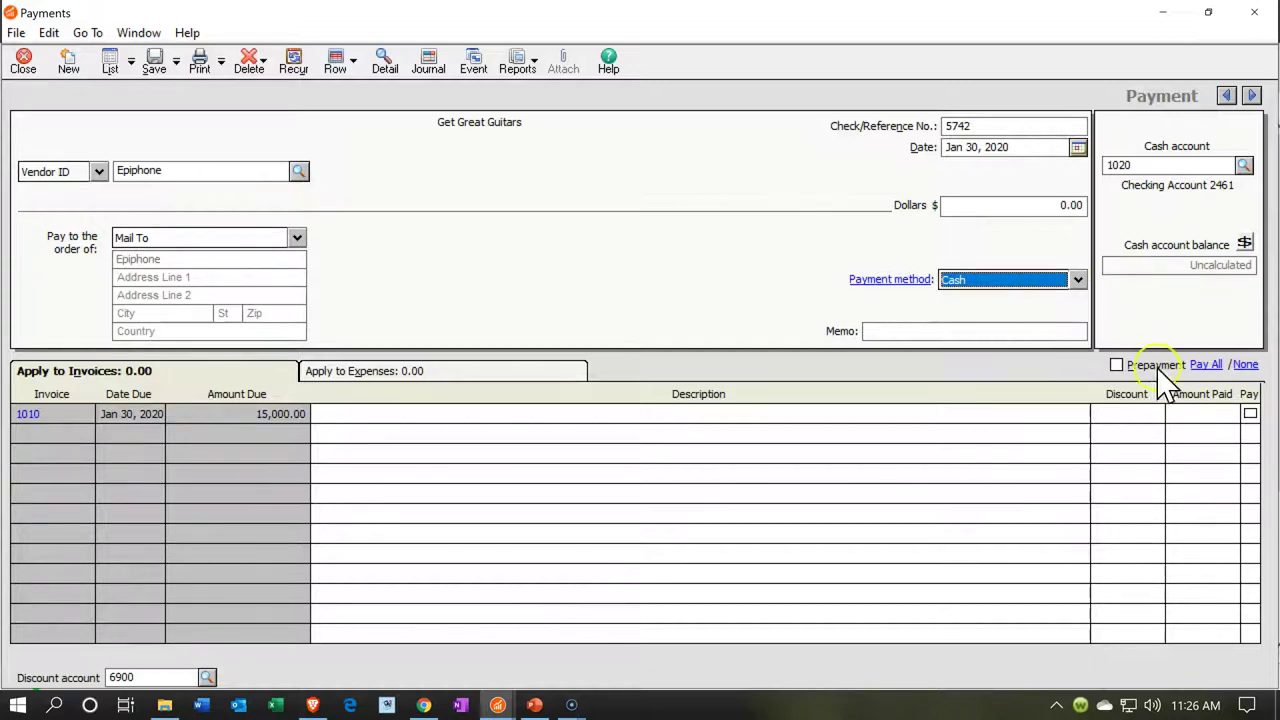
{"action": "left_click", "coordinate": [1250, 415]}
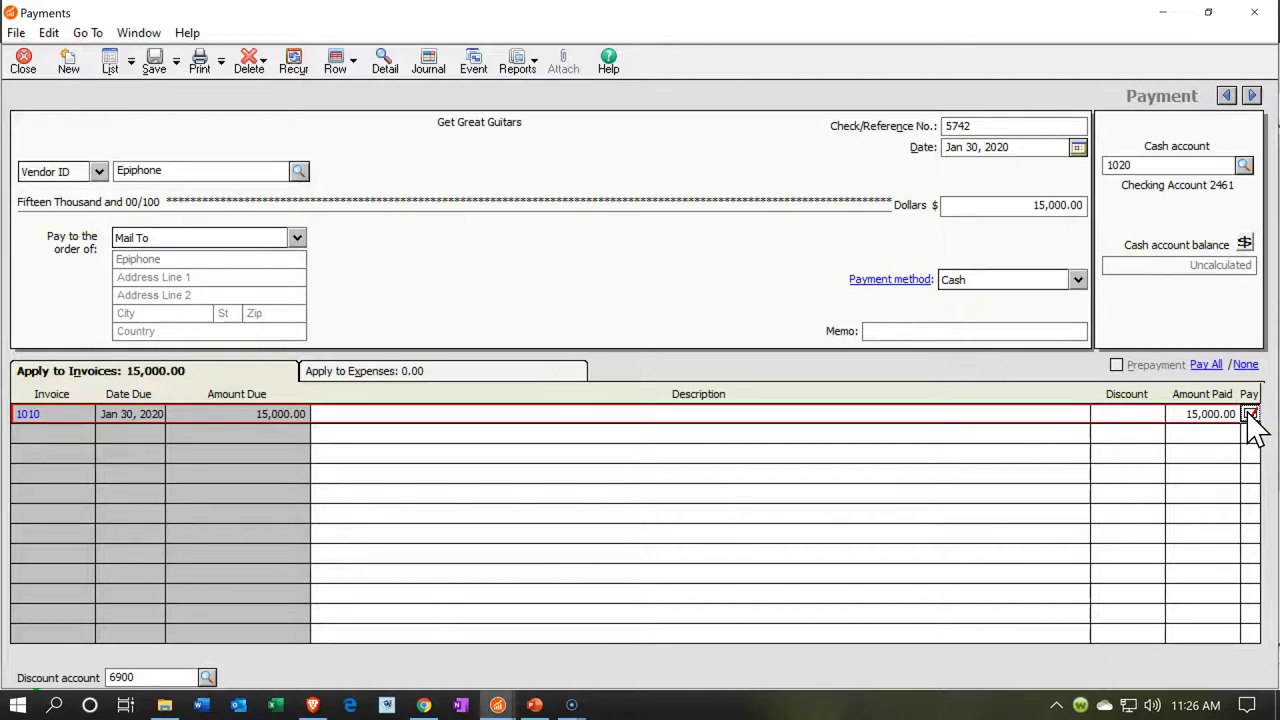
Step: Set cash account 1020, keep discount account 6900, and save the Epiphone payment
{"action": "left_click", "coordinate": [1055, 240]}
{"action": "left_click", "coordinate": [1074, 262]}
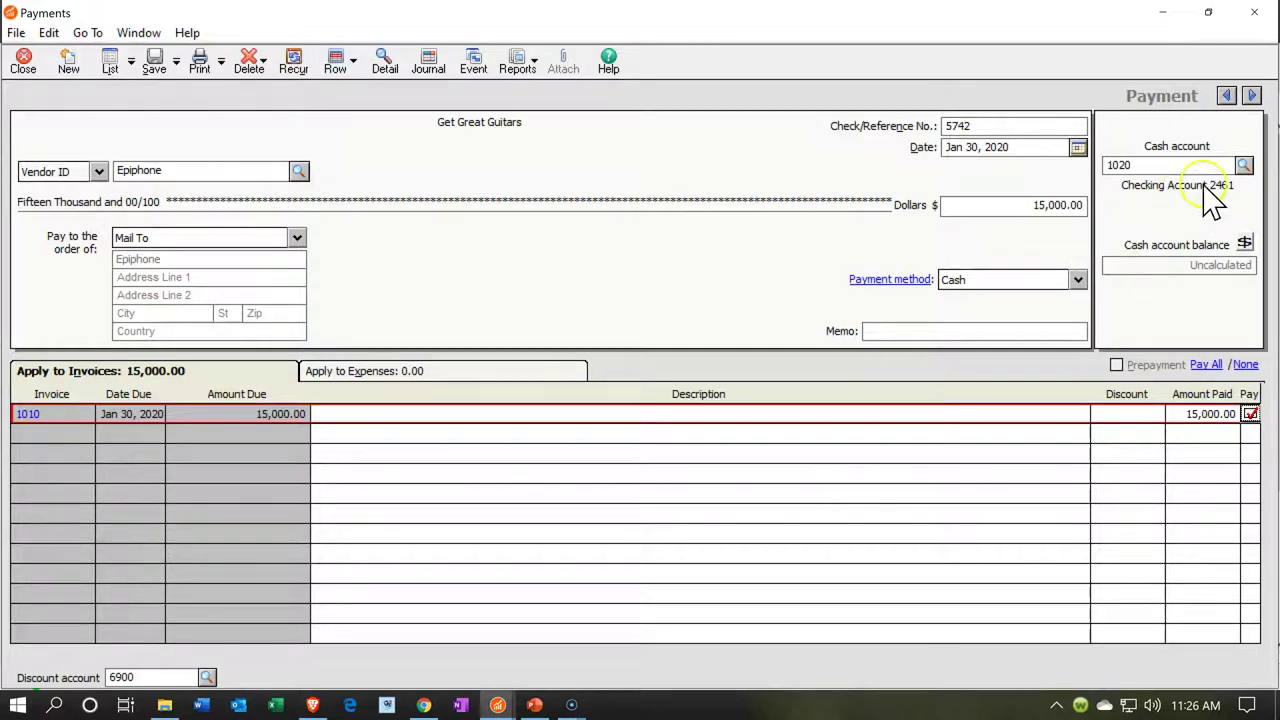
{"action": "left_click", "coordinate": [1242, 166]}
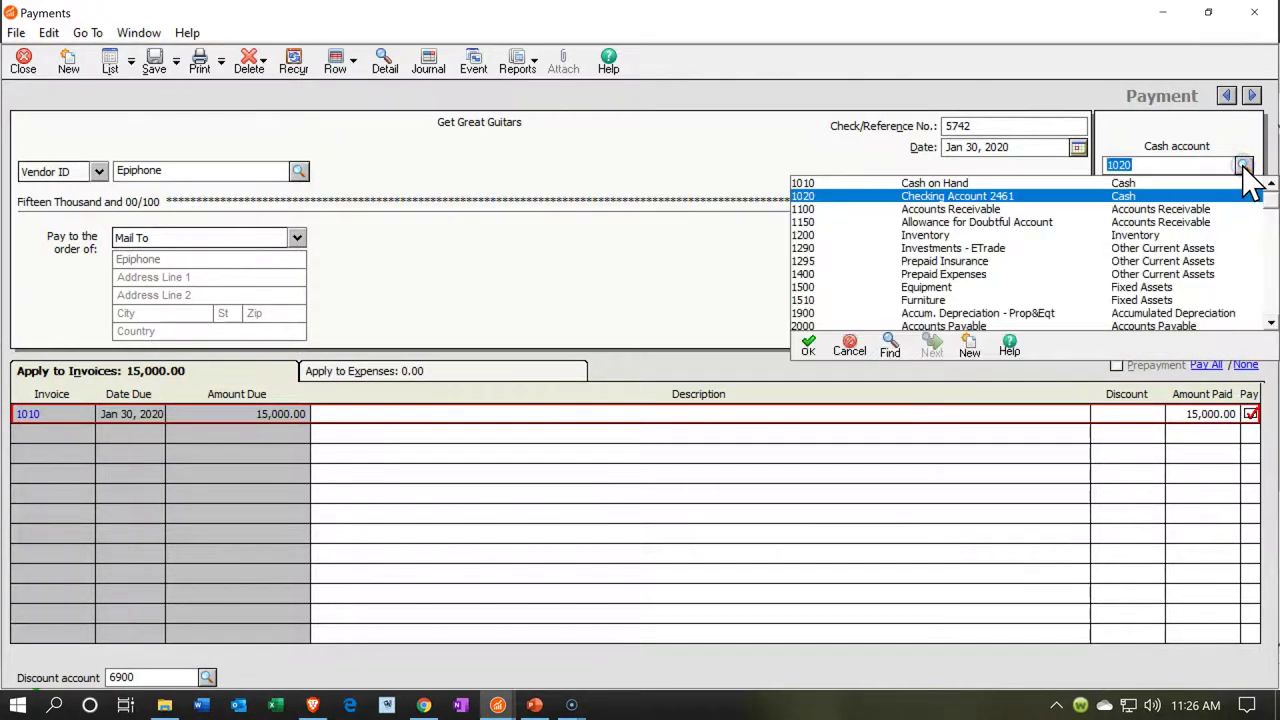
{"action": "left_click", "coordinate": [1244, 166]}
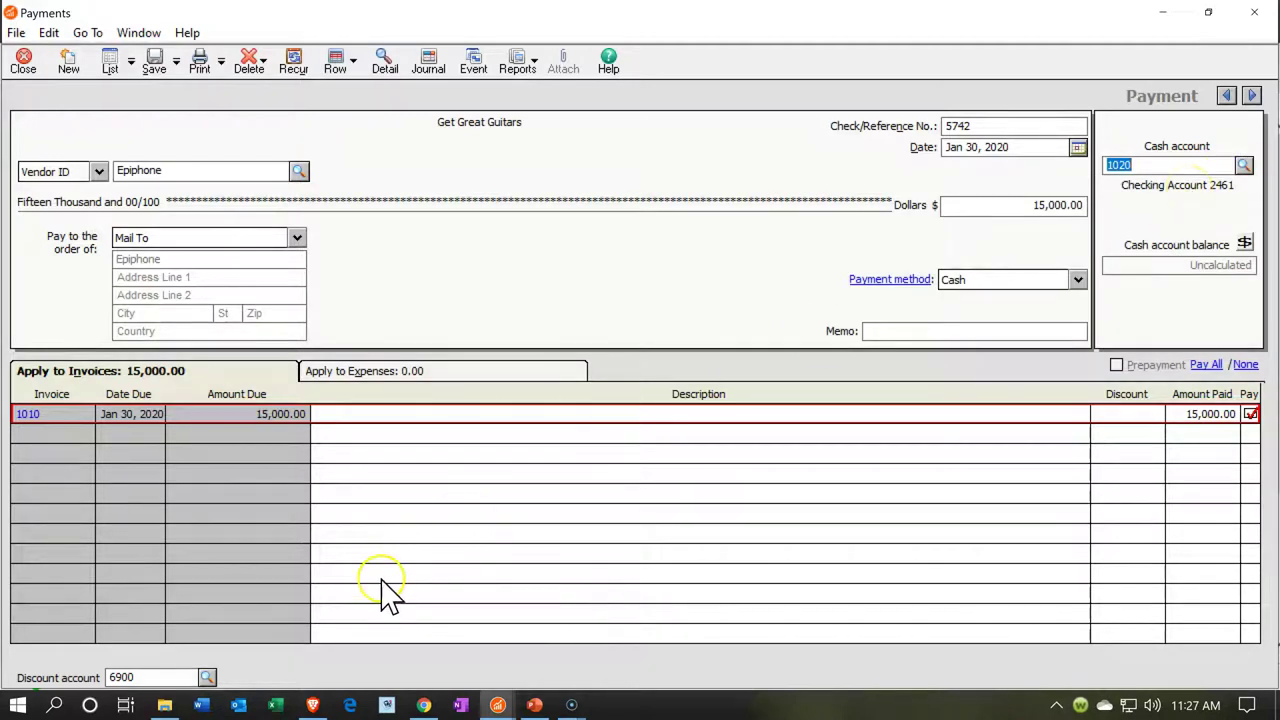
{"action": "left_click", "coordinate": [206, 678]}
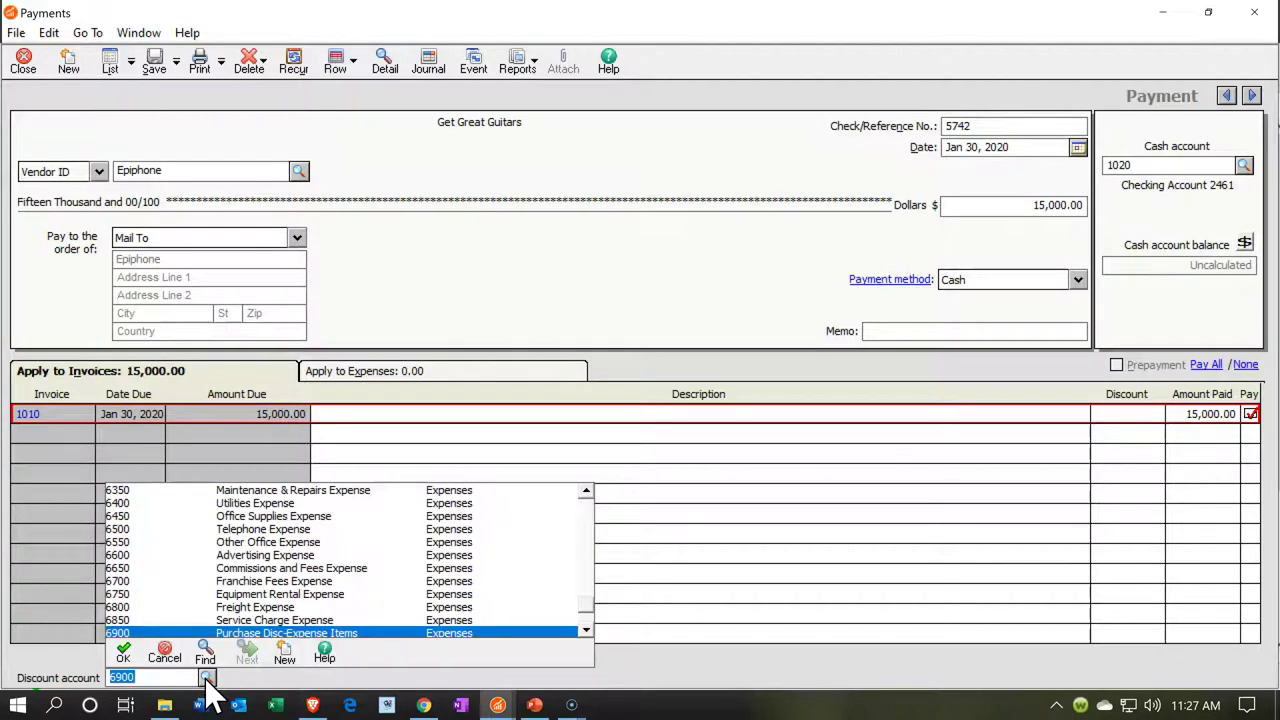
{"action": "left_click", "coordinate": [206, 678]}
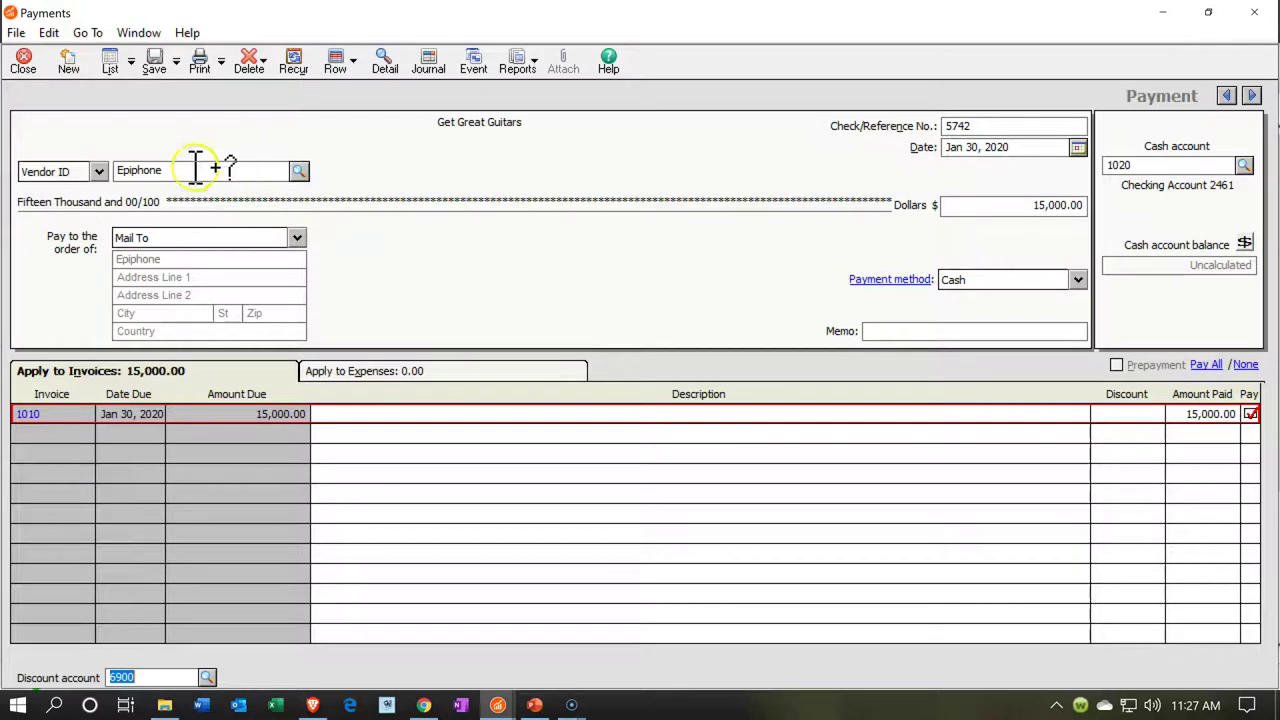
{"action": "left_click", "coordinate": [154, 62]}
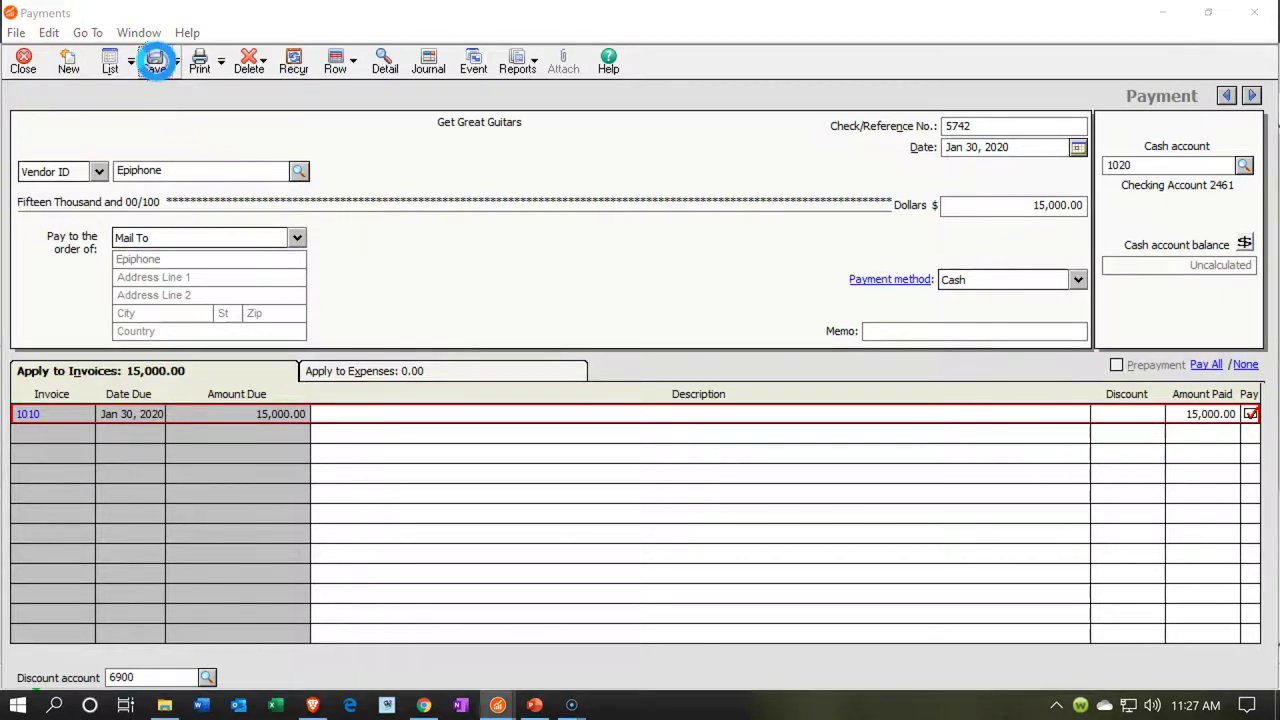
Step: Confirm the payment's period, close Payments, and run the Balance Sheet with a Range time frame
{"action": "left_click", "coordinate": [631, 424]}
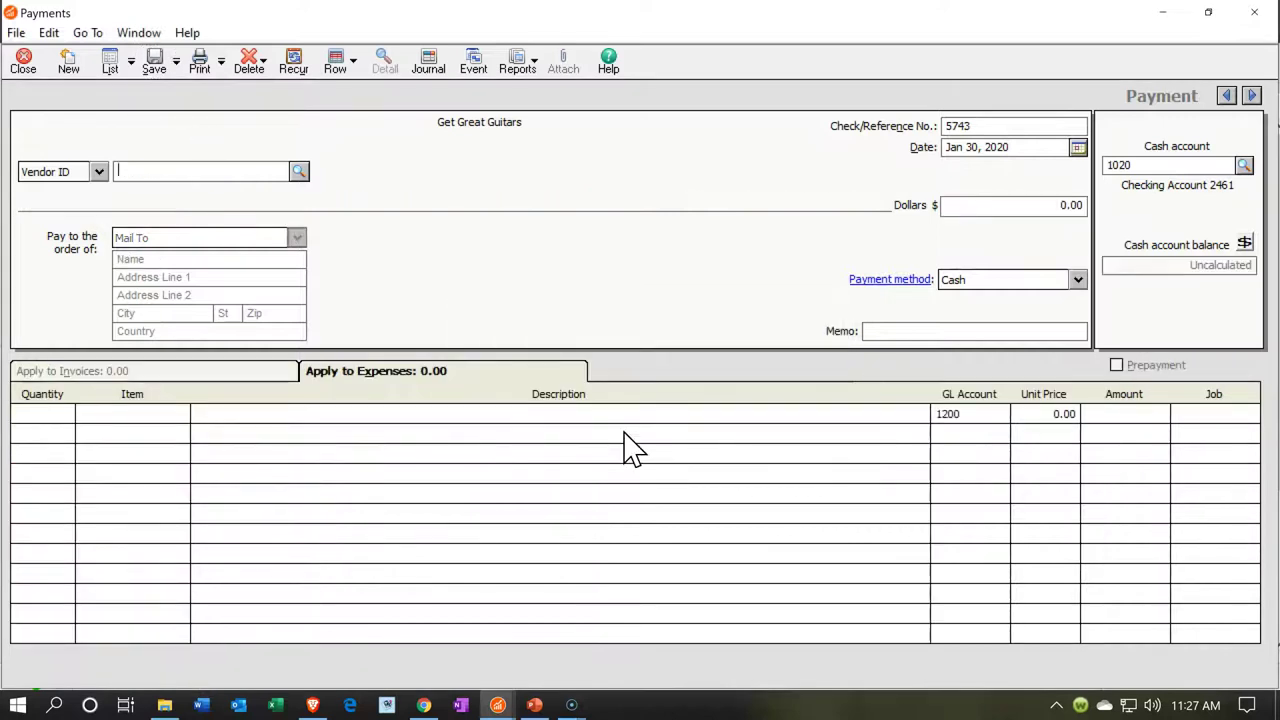
{"action": "left_click", "coordinate": [1254, 12]}
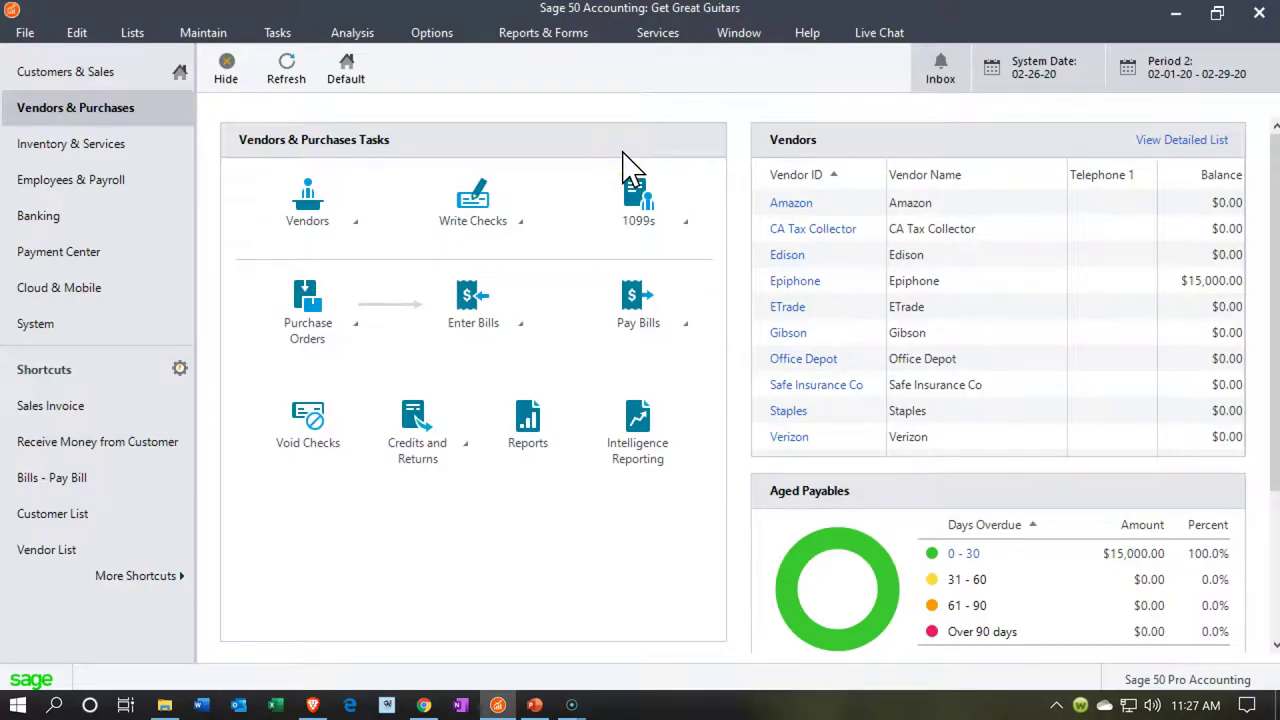
{"action": "left_click", "coordinate": [545, 42]}
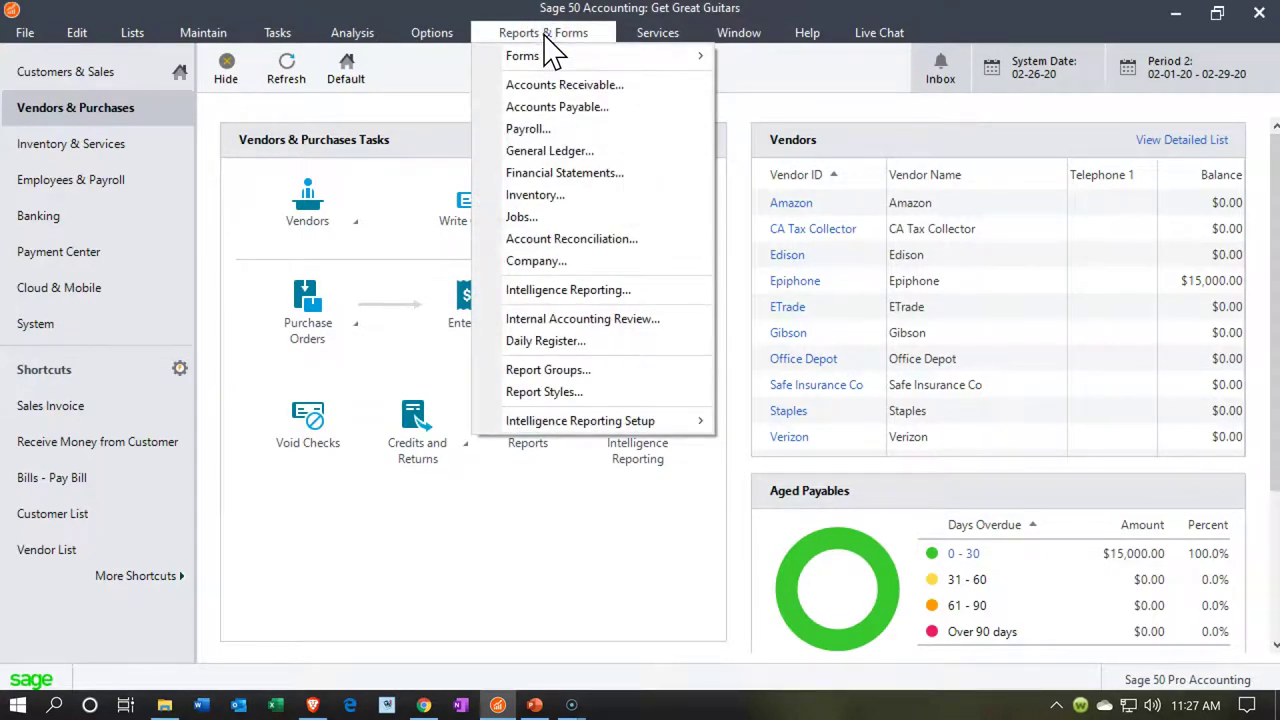
{"action": "left_click", "coordinate": [560, 180]}
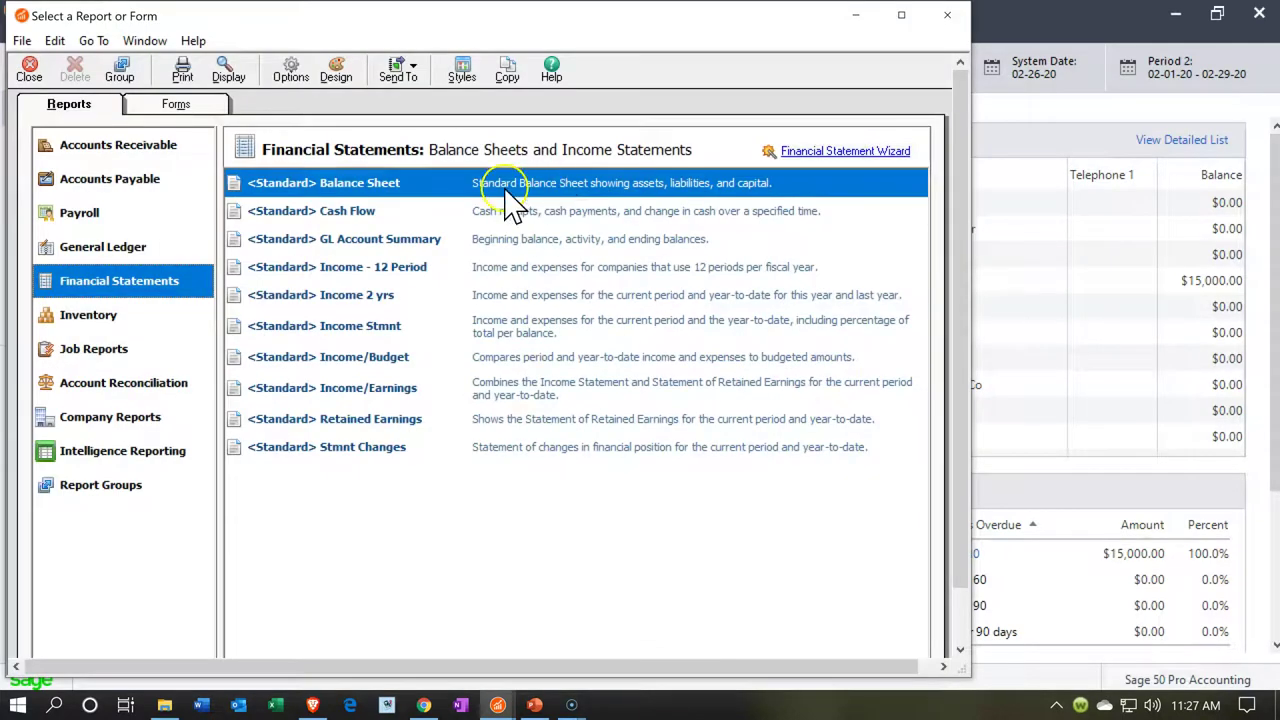
{"action": "double_click", "coordinate": [372, 192]}
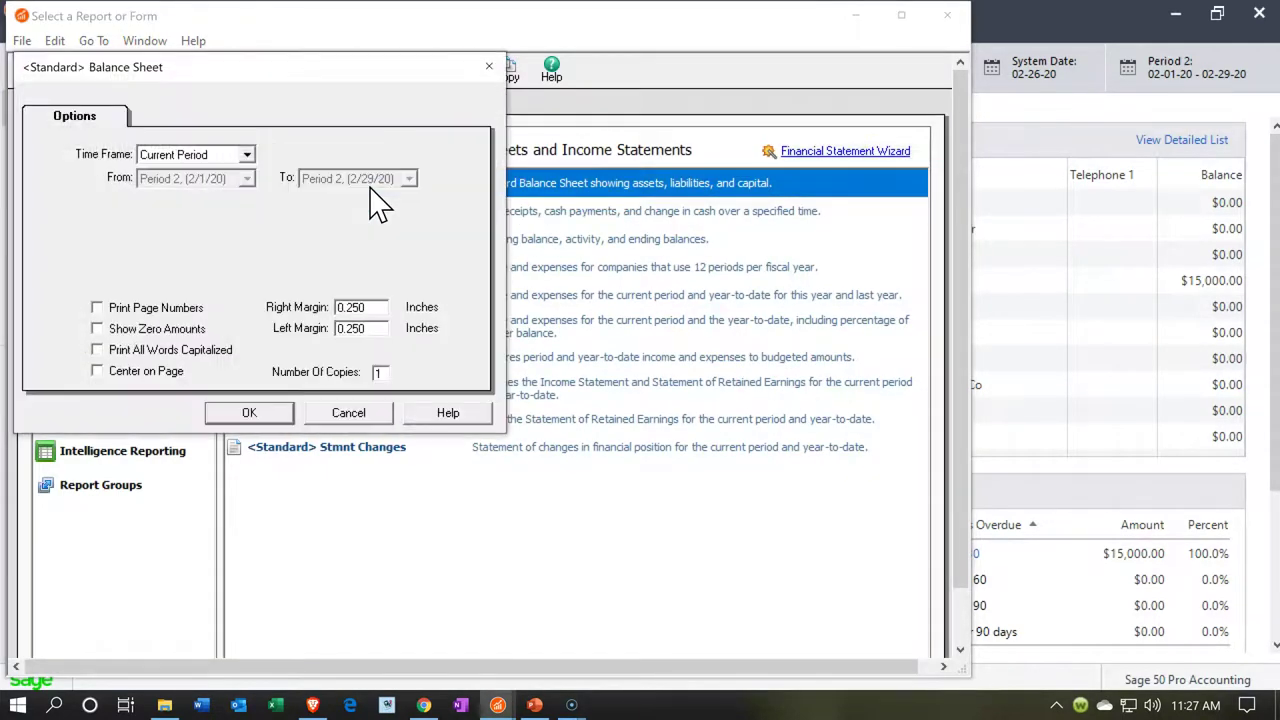
{"action": "left_click", "coordinate": [247, 155]}
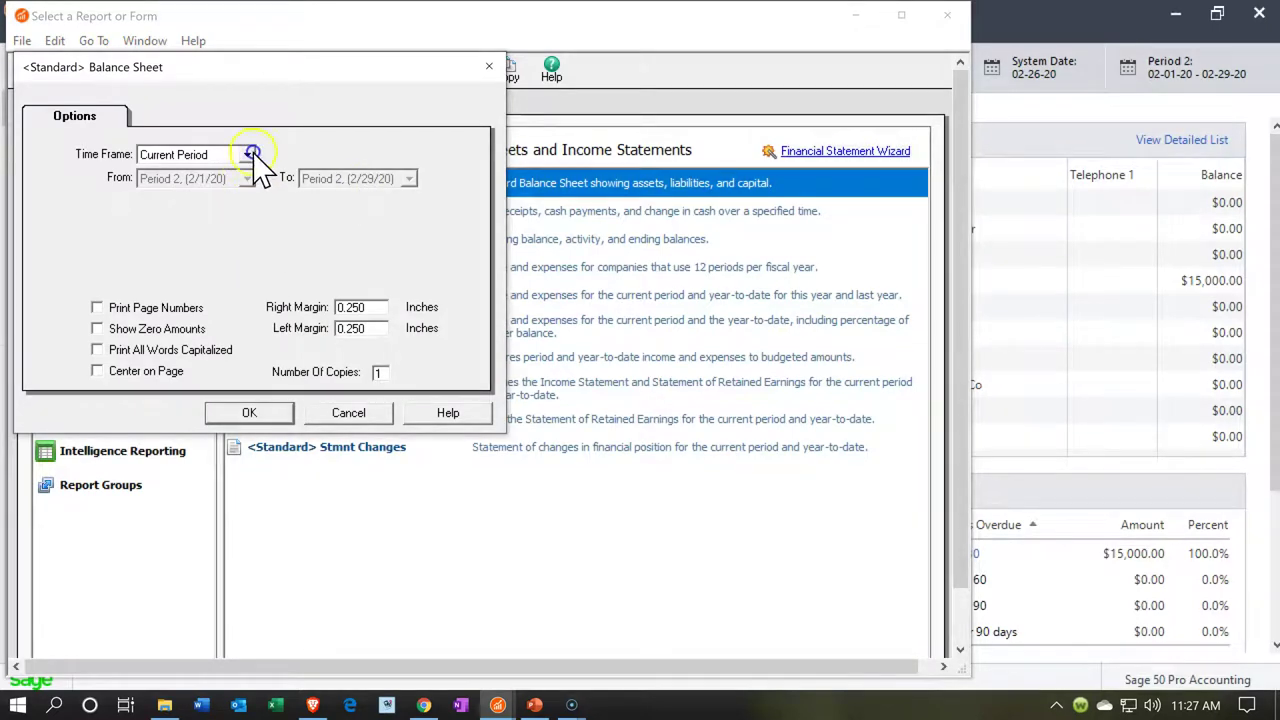
{"action": "left_click", "coordinate": [237, 184]}
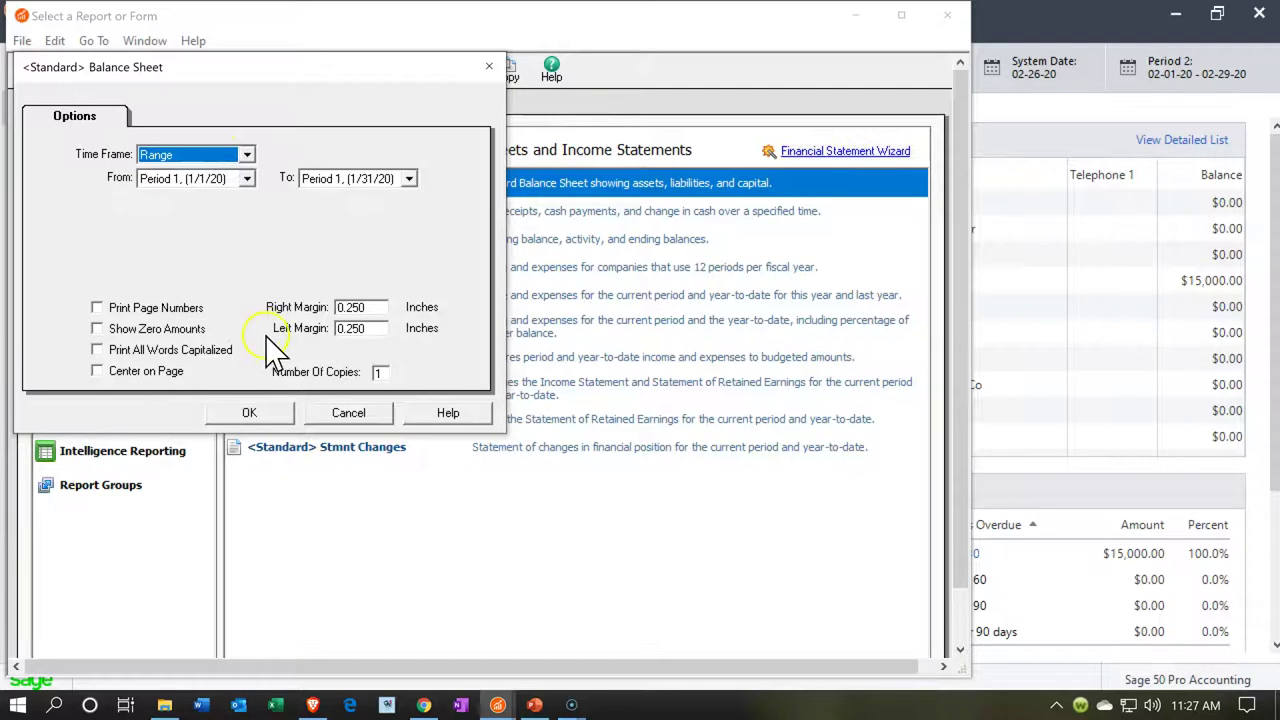
{"action": "left_click", "coordinate": [250, 413]}
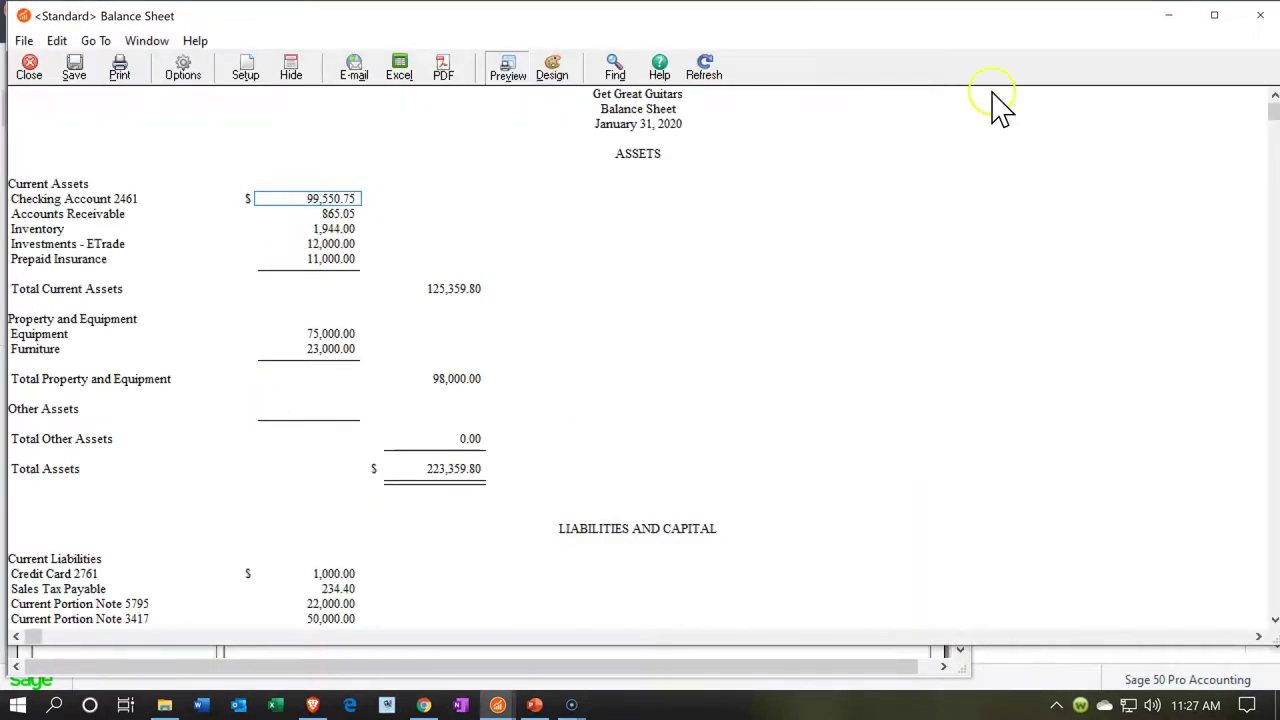
Step: Drill from Checking Account into the 1020 ledger and inspect check 5742 paying Epiphone 15,000.00
{"action": "left_click", "coordinate": [1217, 26]}
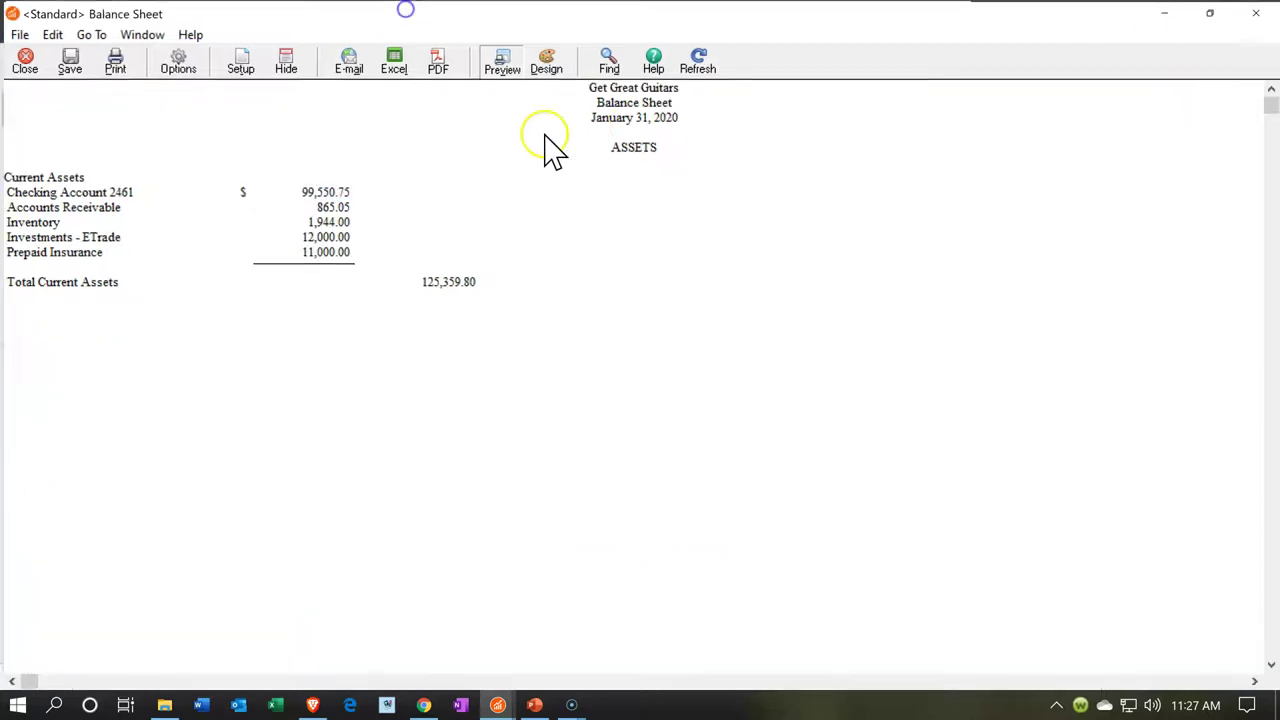
{"action": "double_click", "coordinate": [328, 191]}
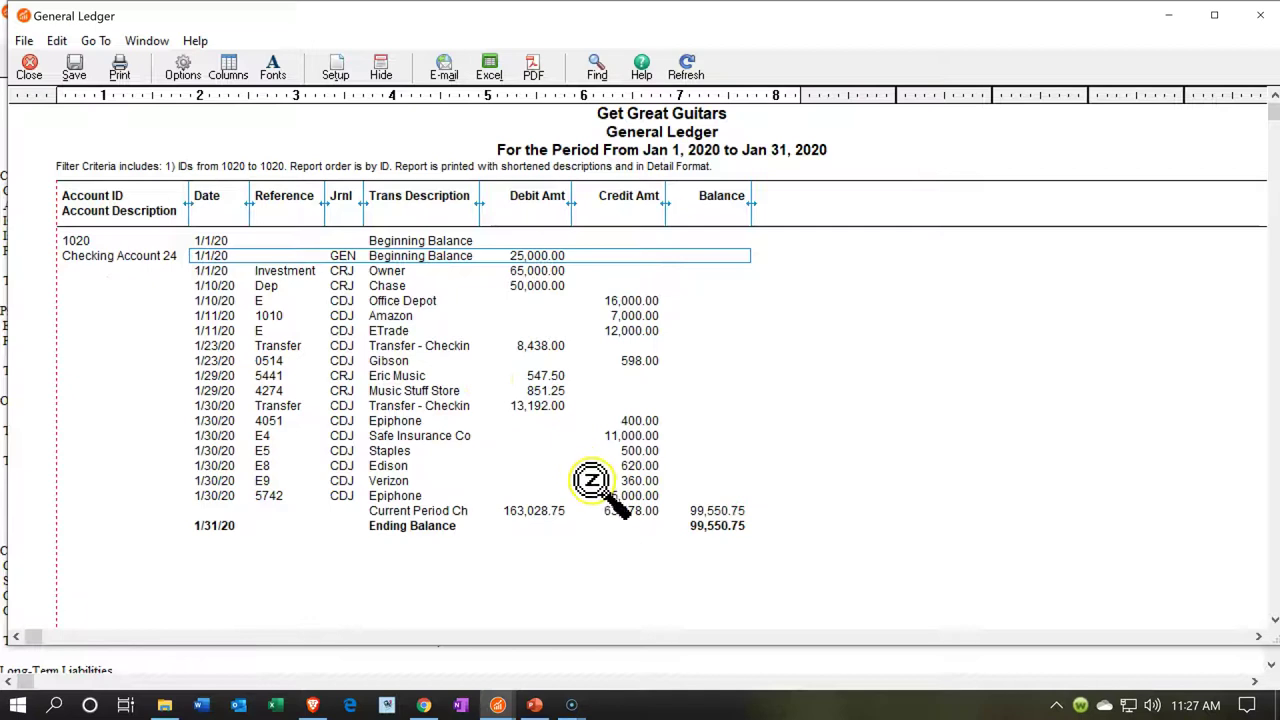
{"action": "double_click", "coordinate": [607, 494]}
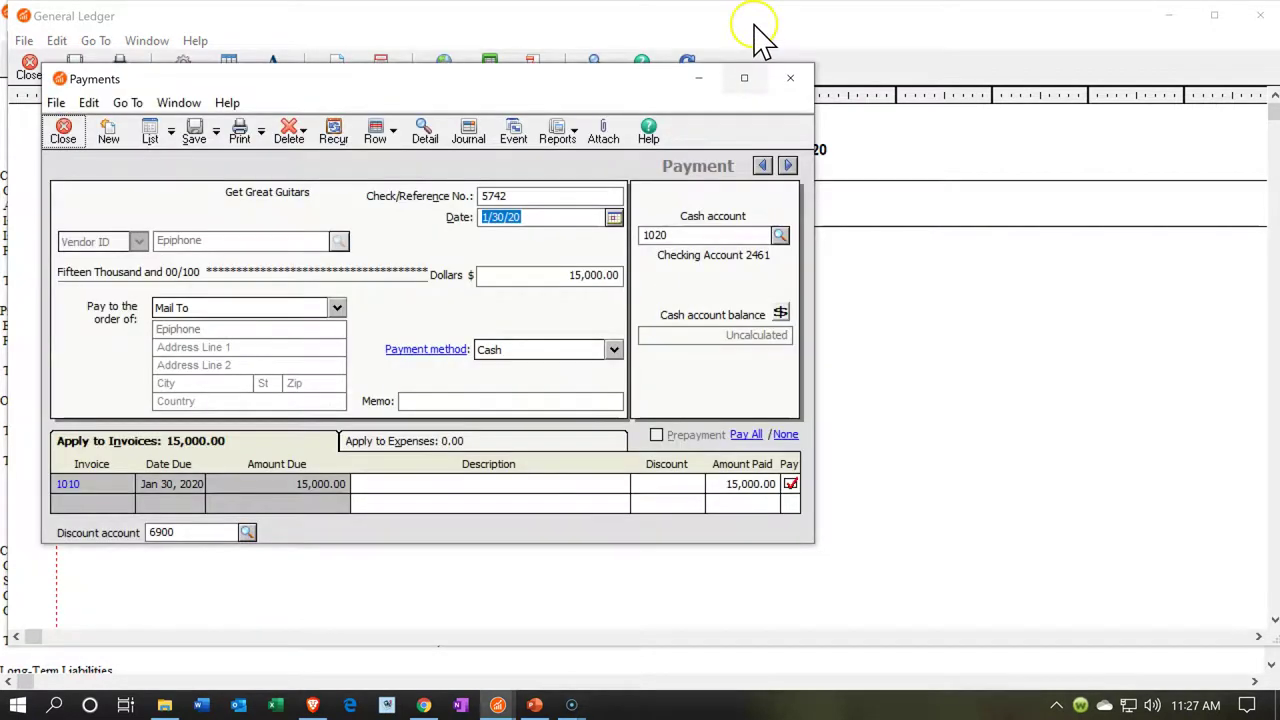
{"action": "double_click", "coordinate": [743, 74]}
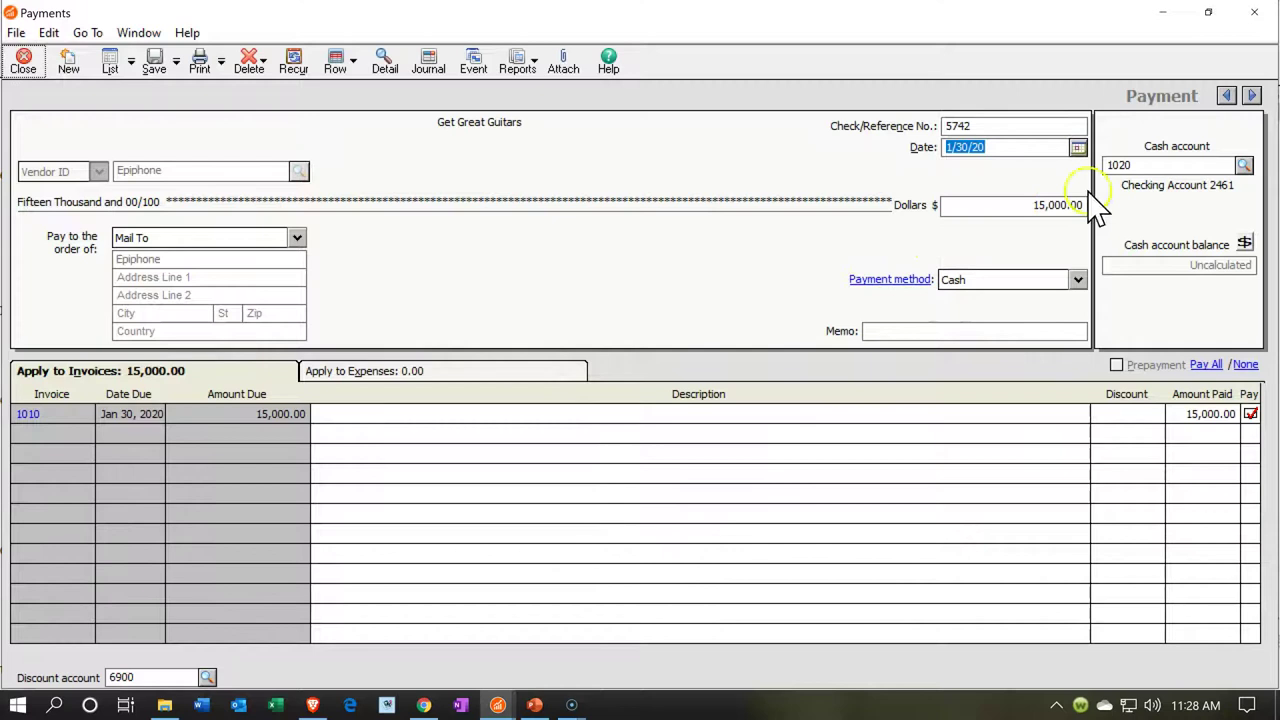
{"action": "left_click", "coordinate": [1256, 14]}
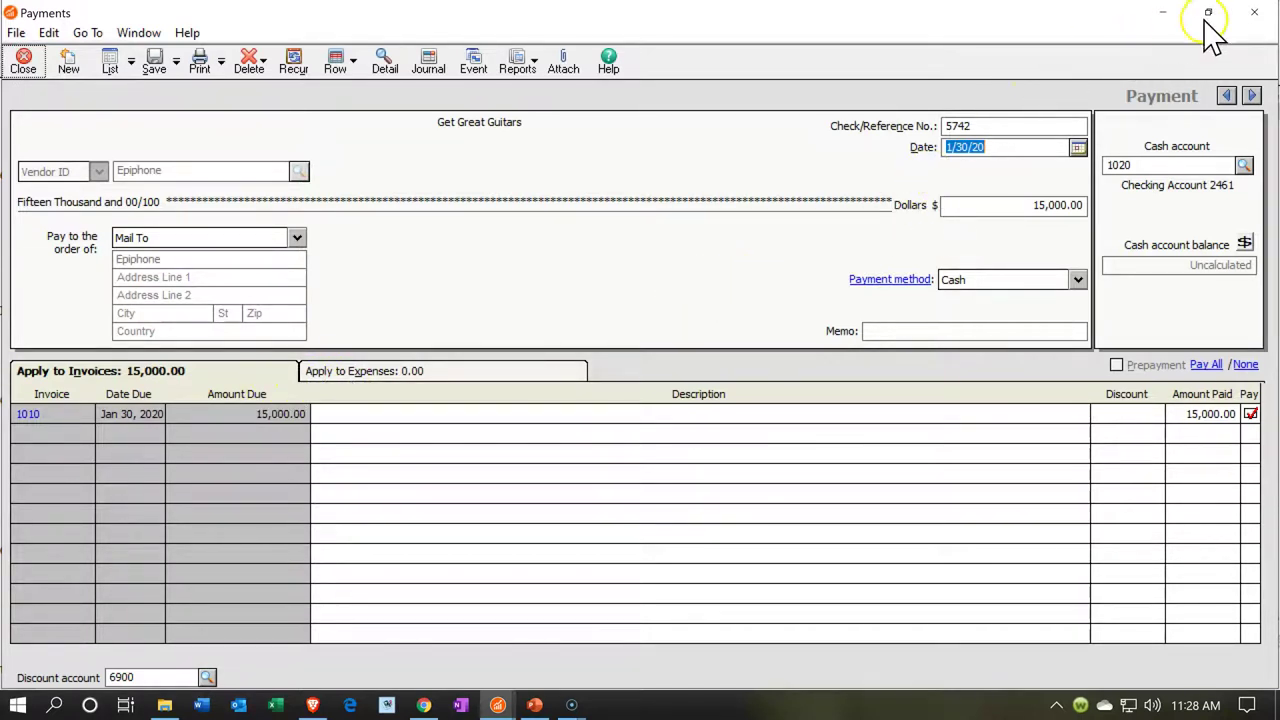
{"action": "left_click", "coordinate": [1254, 12]}
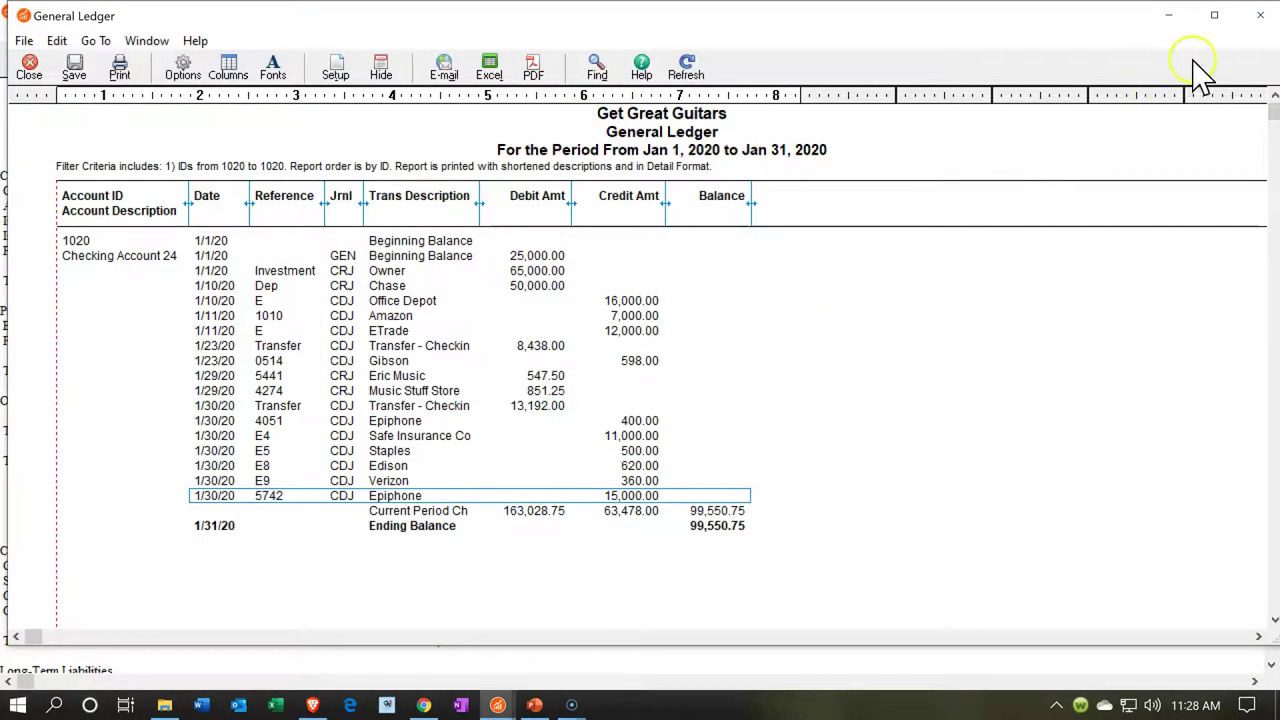
Step: Close the ledger and enable Show Zero Amounts in the Balance Sheet options
{"action": "left_click", "coordinate": [1259, 15]}
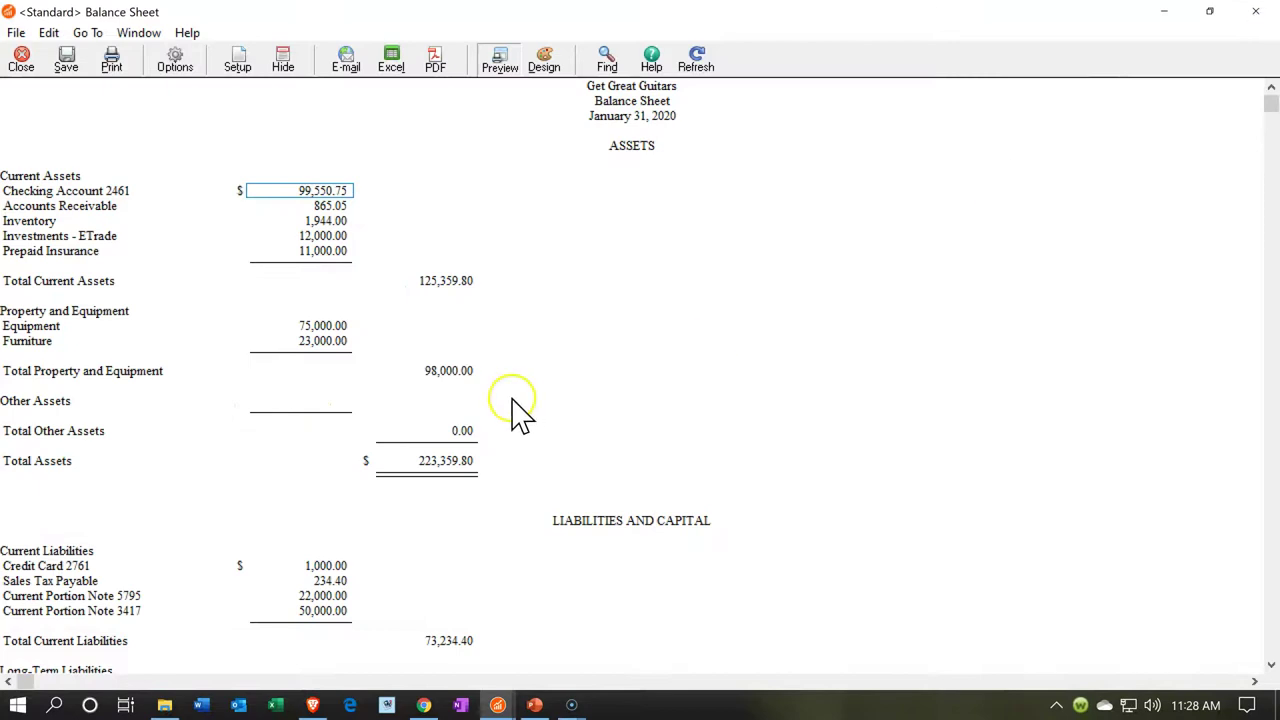
{"action": "scroll", "coordinate": [450, 405], "scroll_direction": "down", "scroll_amount": 3}
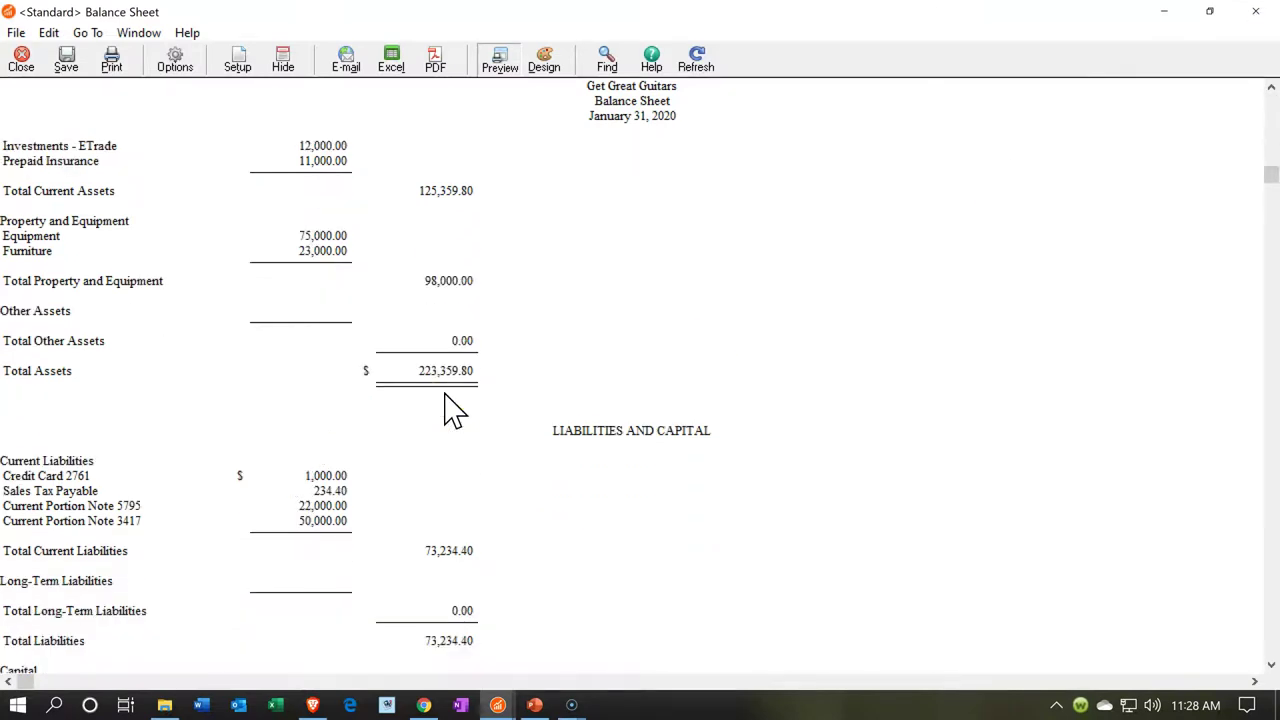
{"action": "scroll", "coordinate": [452, 405], "scroll_direction": "down", "scroll_amount": 2}
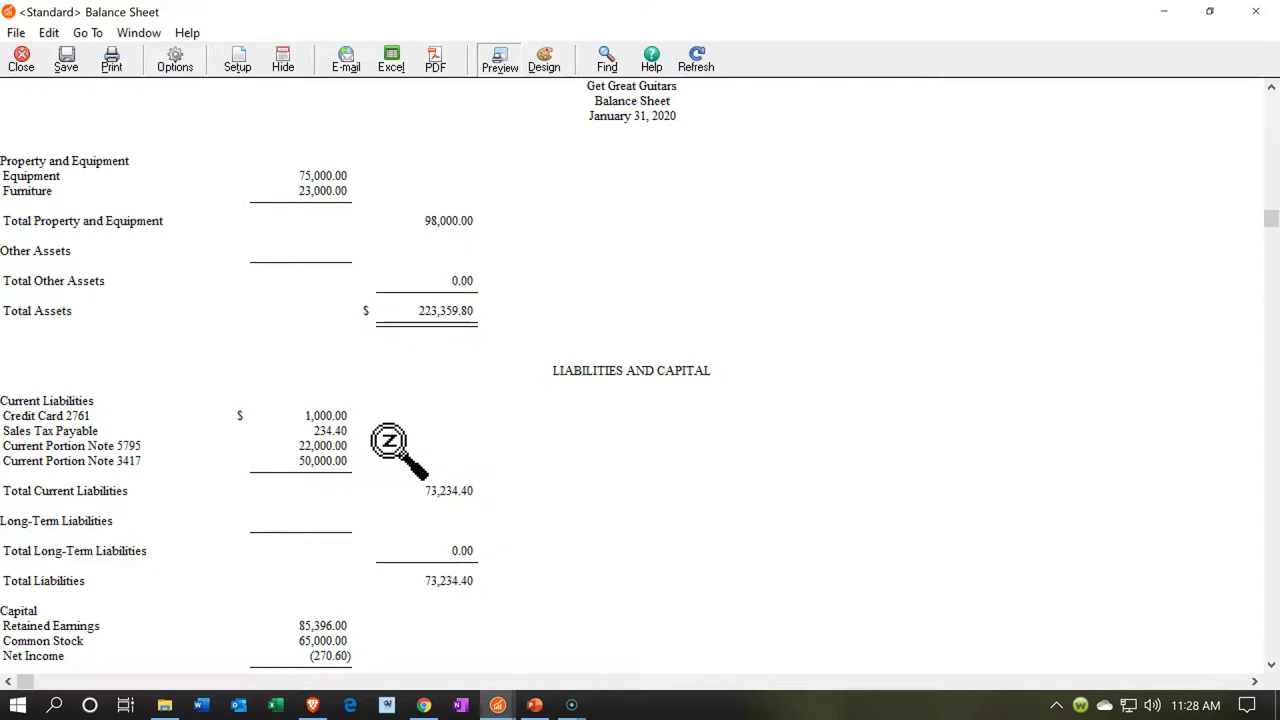
{"action": "left_click", "coordinate": [188, 72]}
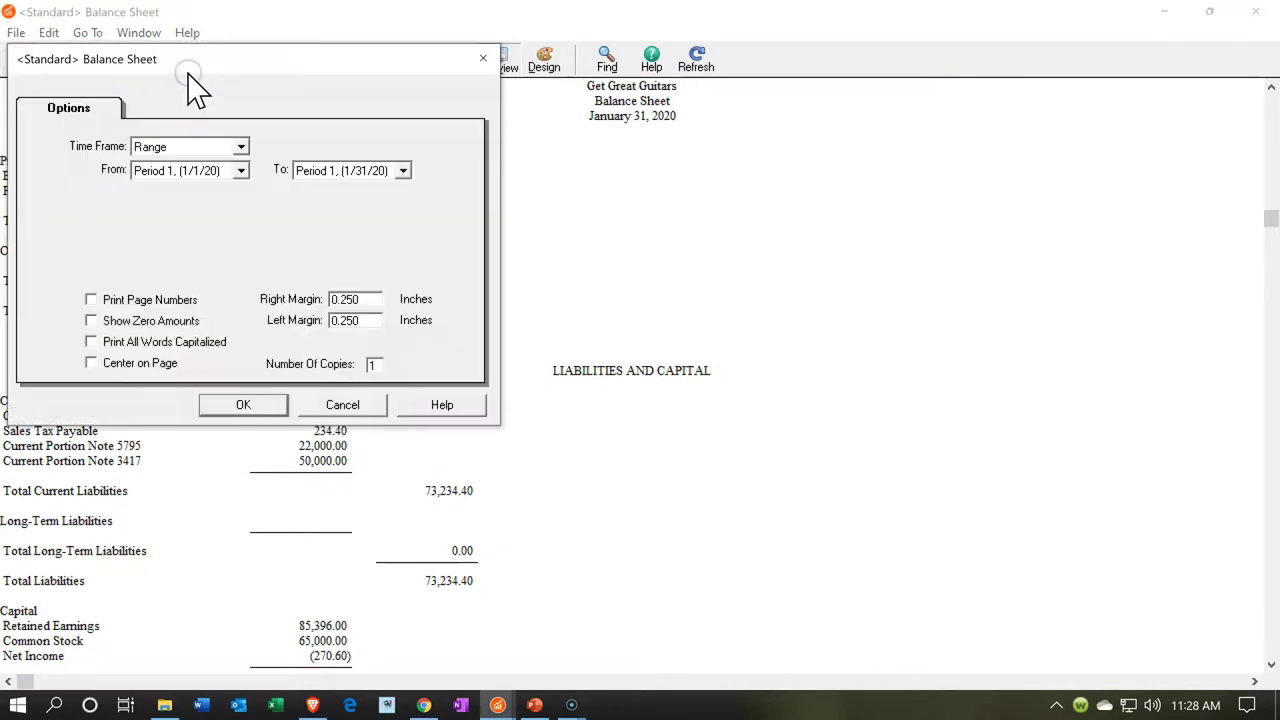
{"action": "left_click", "coordinate": [95, 304]}
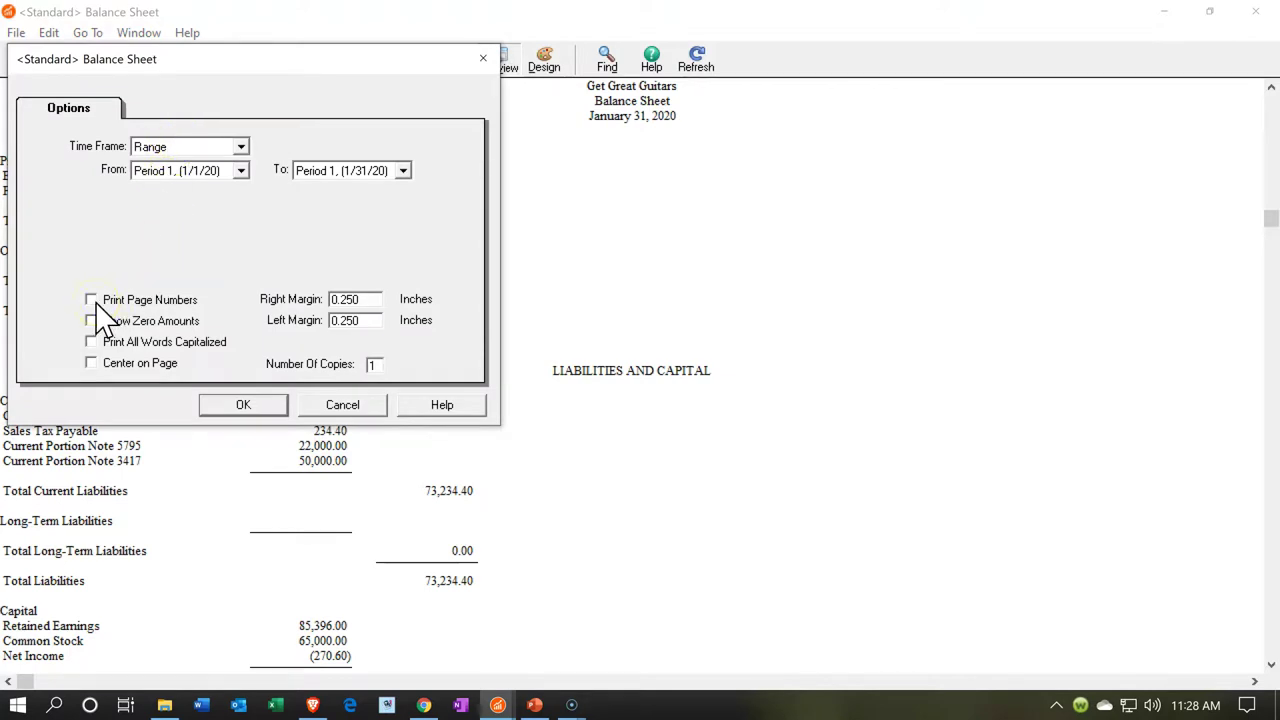
{"action": "left_click", "coordinate": [92, 322]}
{"action": "left_click", "coordinate": [91, 321]}
{"action": "left_click", "coordinate": [240, 405]}
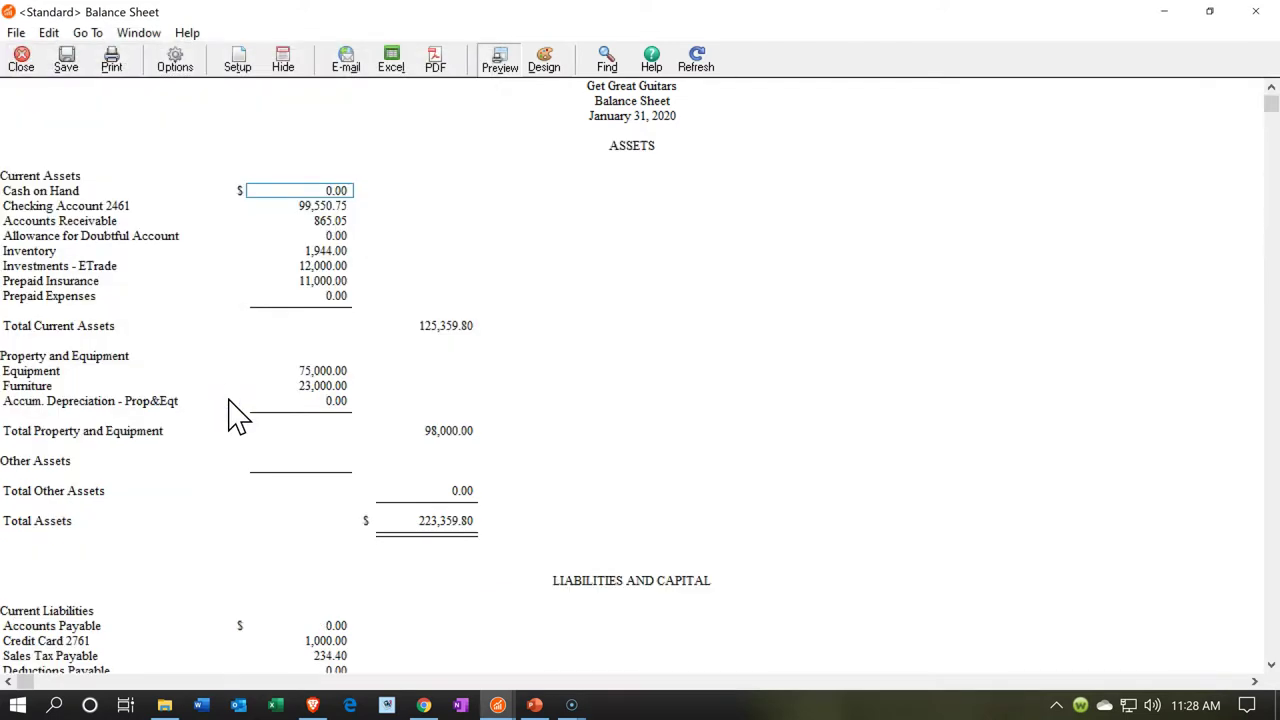
{"action": "scroll", "coordinate": [229, 412], "scroll_direction": "down", "scroll_amount": 3}
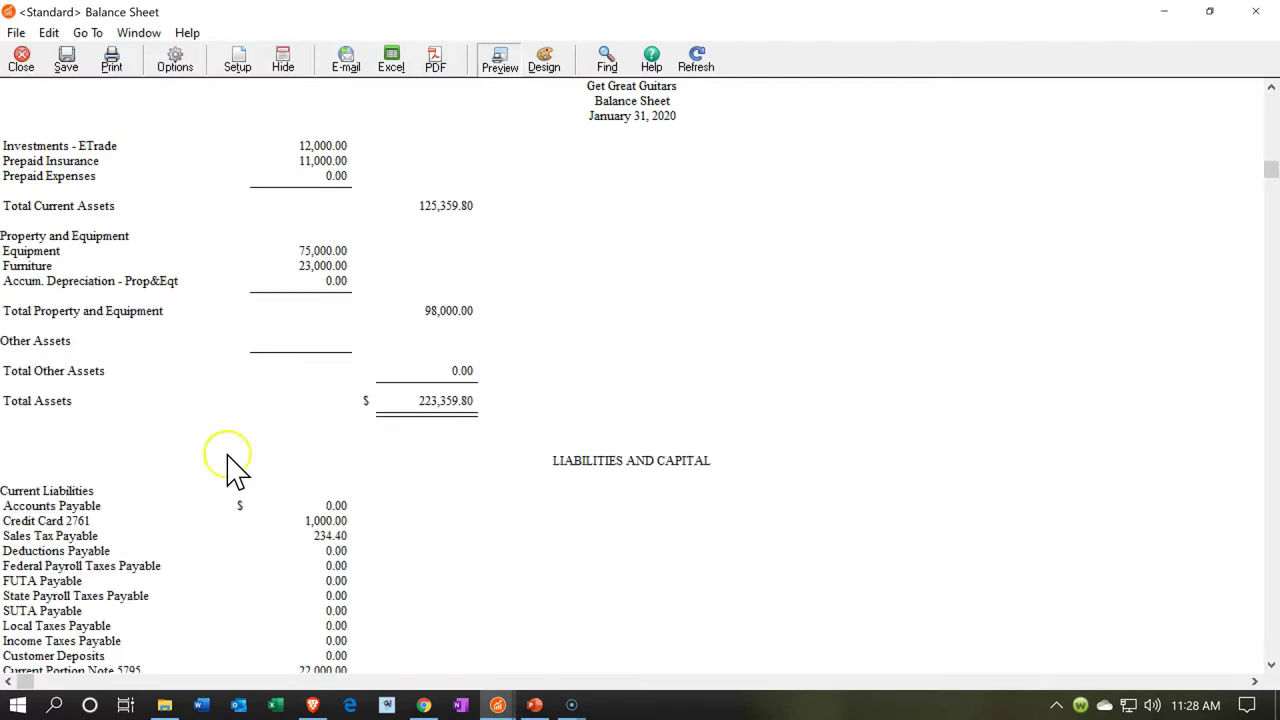
Step: Drill from Accounts Payable into its ledger and open check 5742 paying Epiphone's 15,000.00 invoice
{"action": "left_click", "coordinate": [57, 532]}
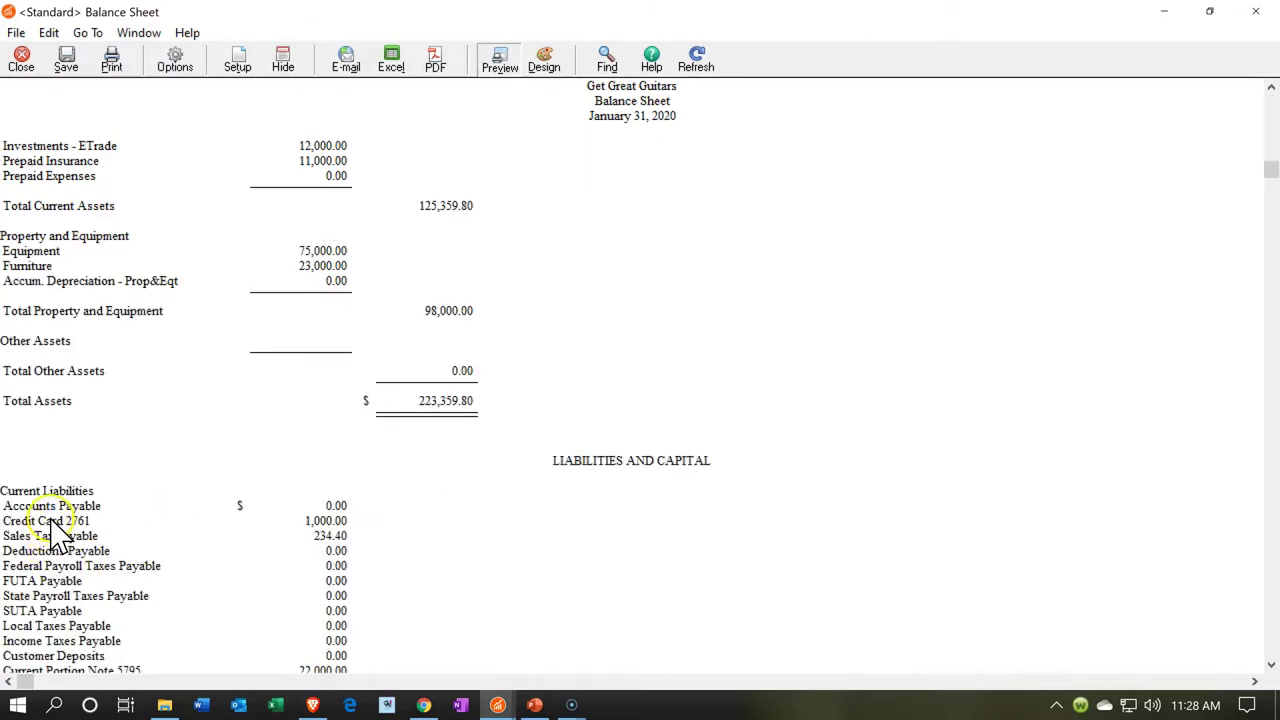
{"action": "left_click", "coordinate": [343, 512]}
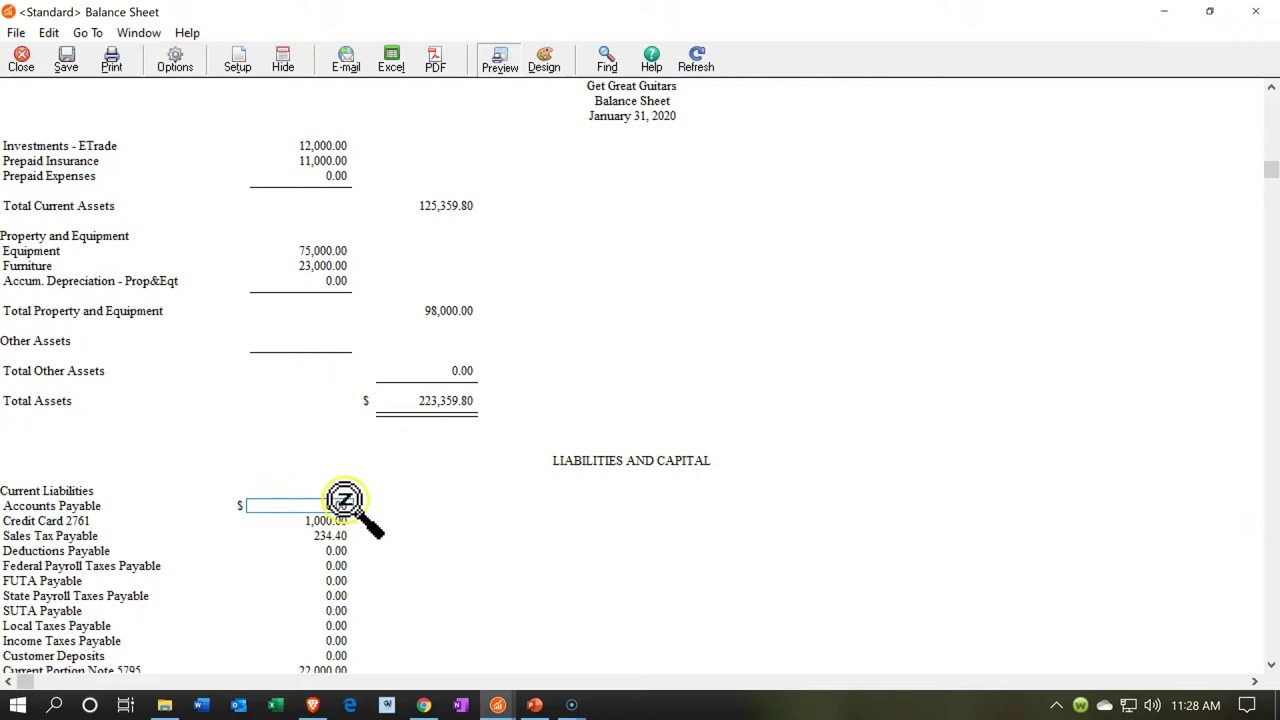
{"action": "double_click", "coordinate": [343, 505]}
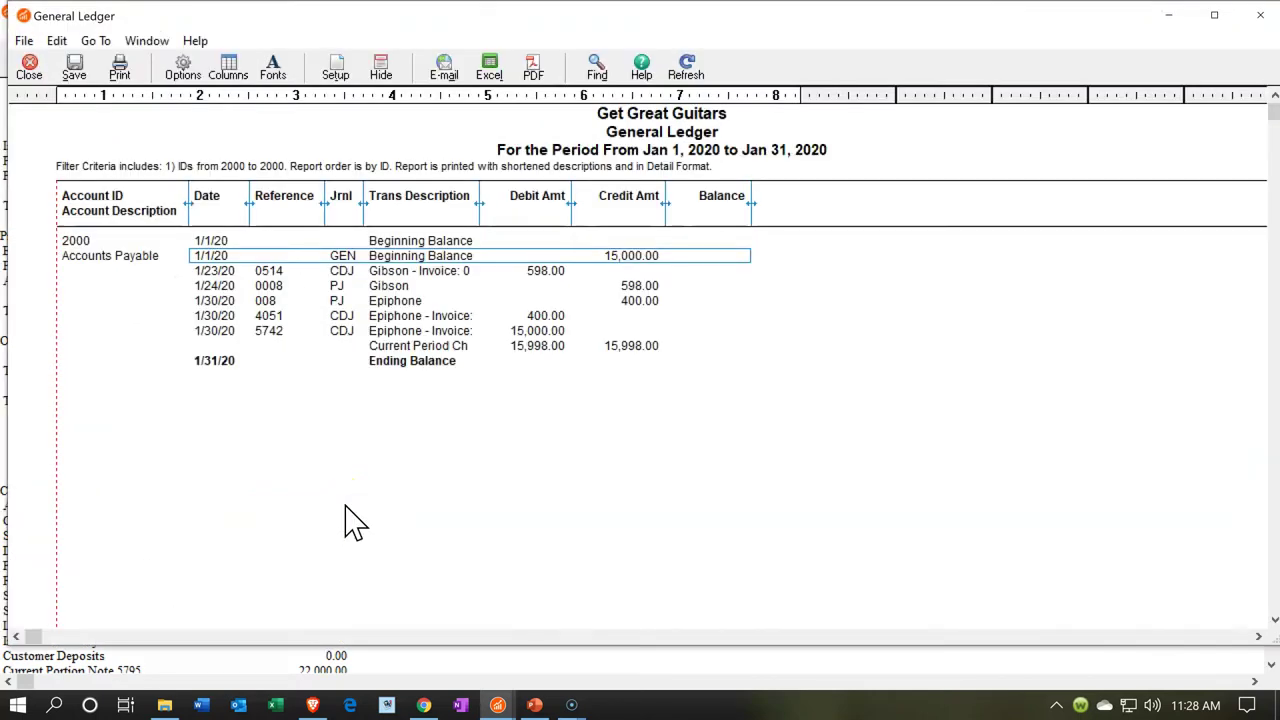
{"action": "double_click", "coordinate": [521, 330]}
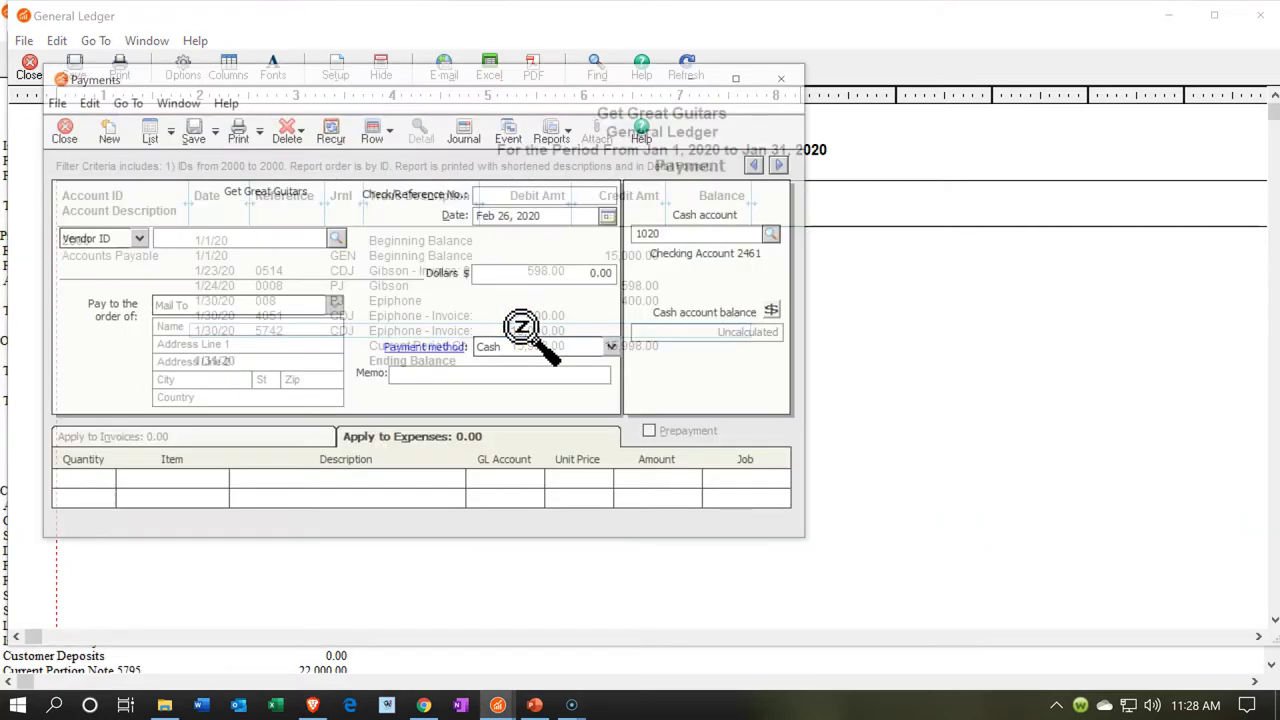
{"action": "left_click", "coordinate": [744, 78]}
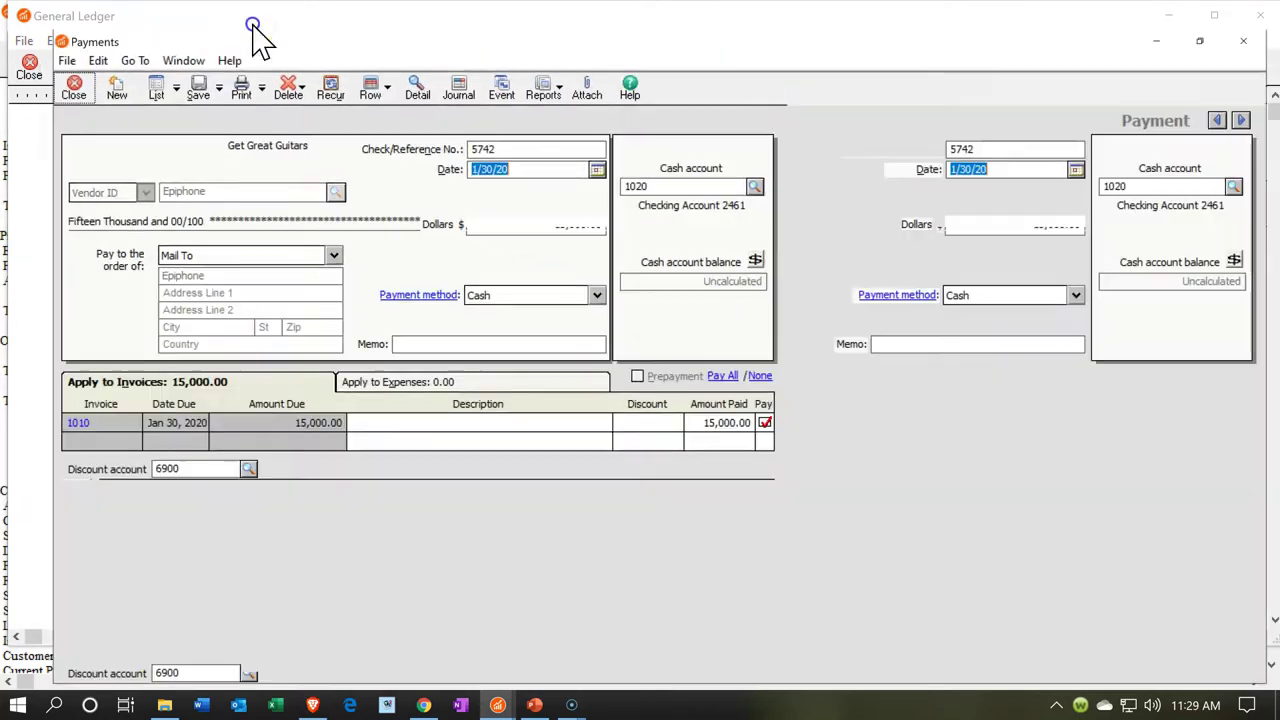